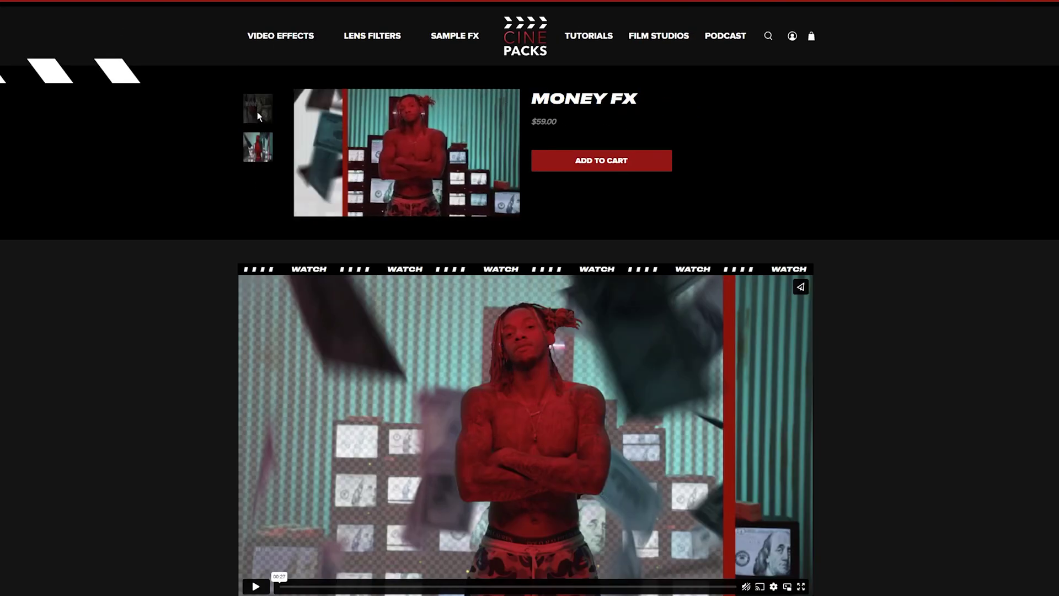
pyautogui.scroll(-2, 177, 246)
pyautogui.scroll(2, 177, 250)
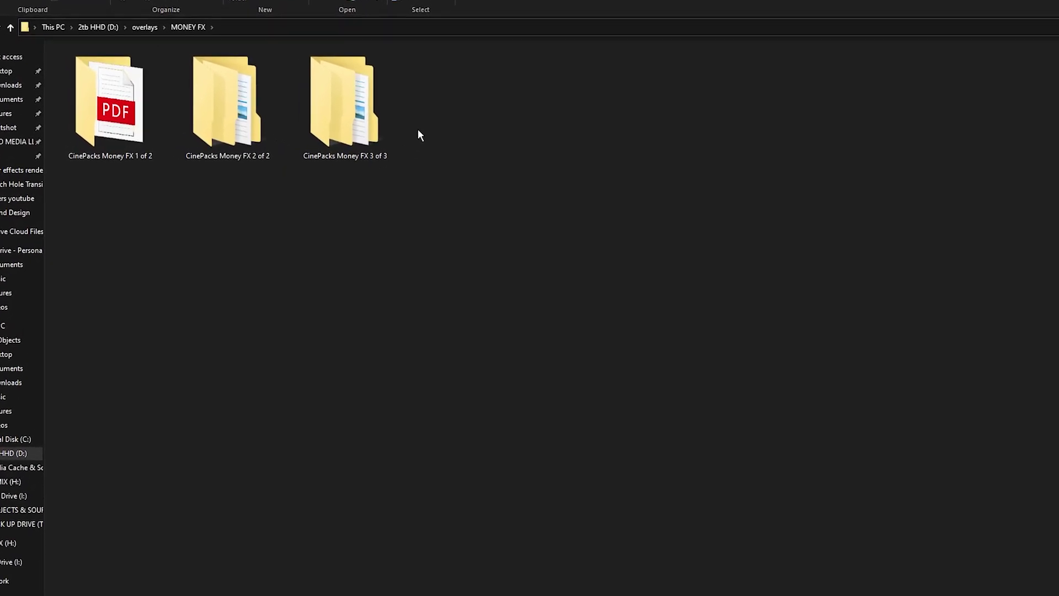
# Step: Browse the CinePacks Money FX folders and look over the clips in the $100 Transitions folder
pyautogui.moveTo(474, 105); pyautogui.dragTo(132, 108)
pyautogui.click(155, 204)
pyautogui.moveTo(420, 130); pyautogui.dragTo(149, 108)
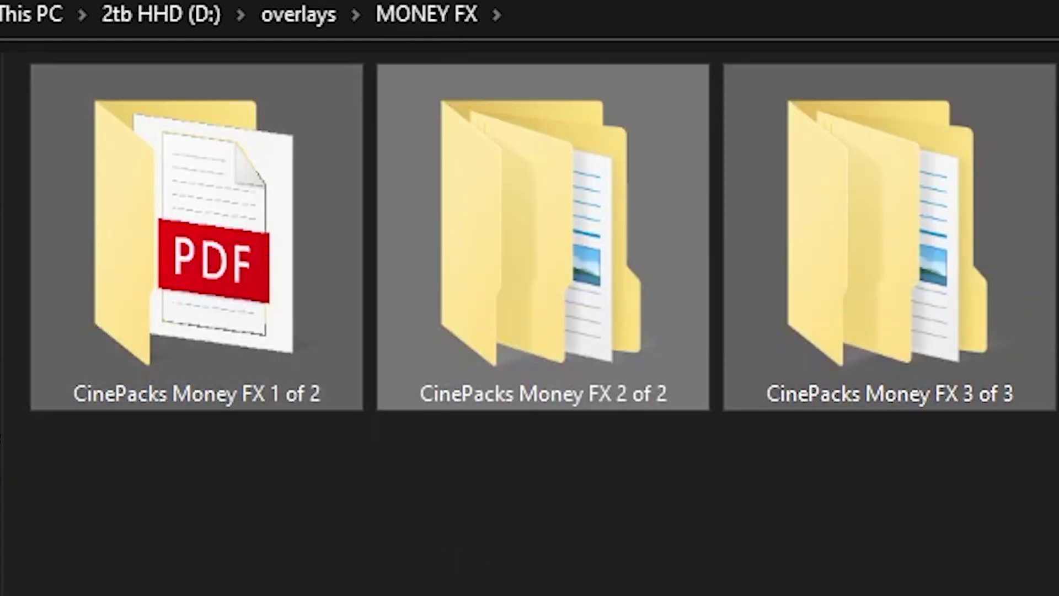
pyautogui.click(579, 267)
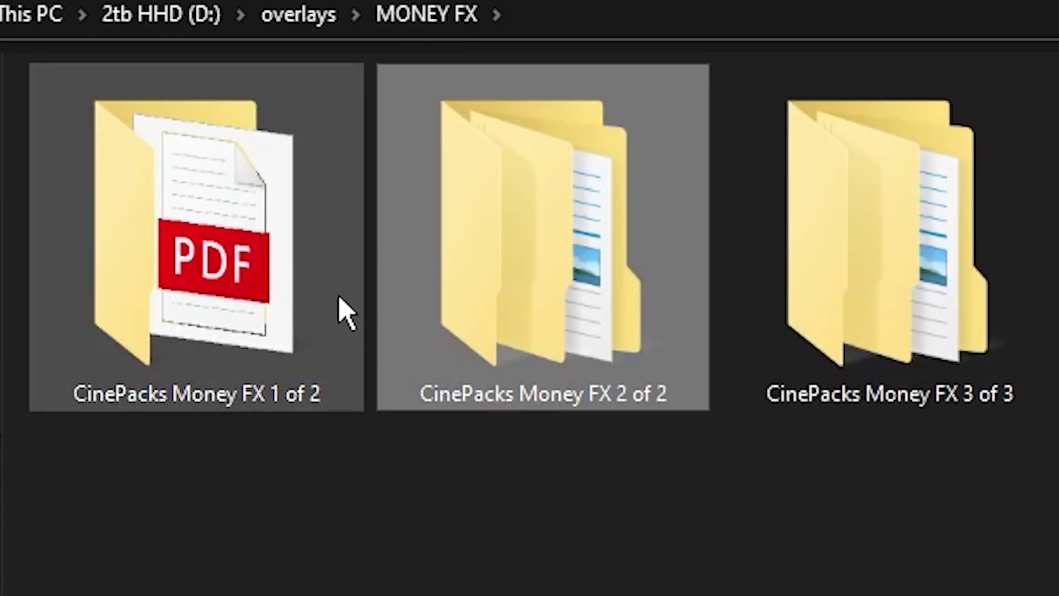
pyautogui.doubleClick(198, 279)
pyautogui.doubleClick(270, 125)
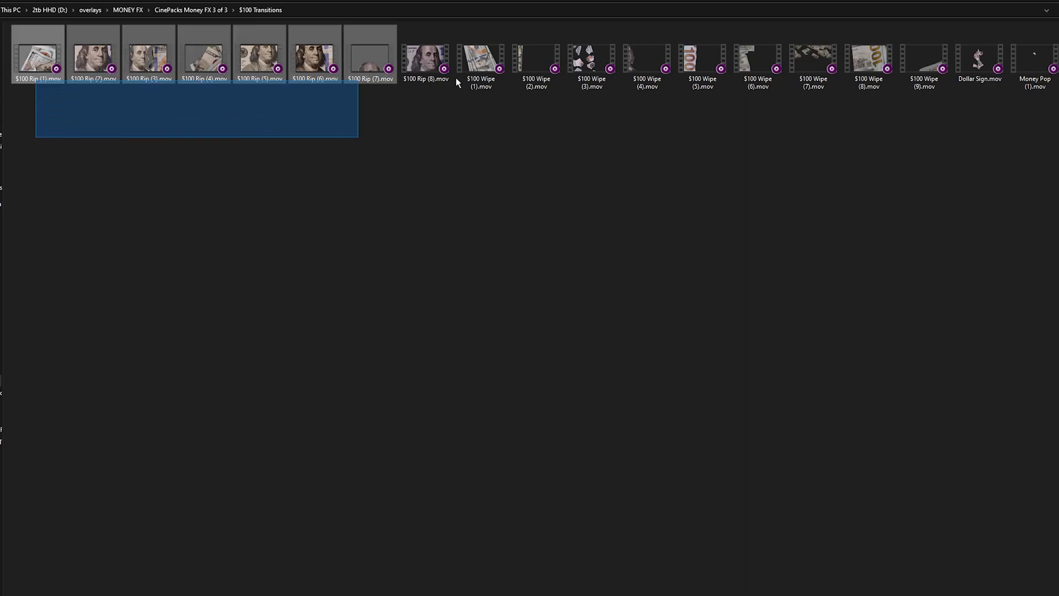
pyautogui.moveTo(518, 77); pyautogui.dragTo(1024, 77)
pyautogui.click(273, 123)
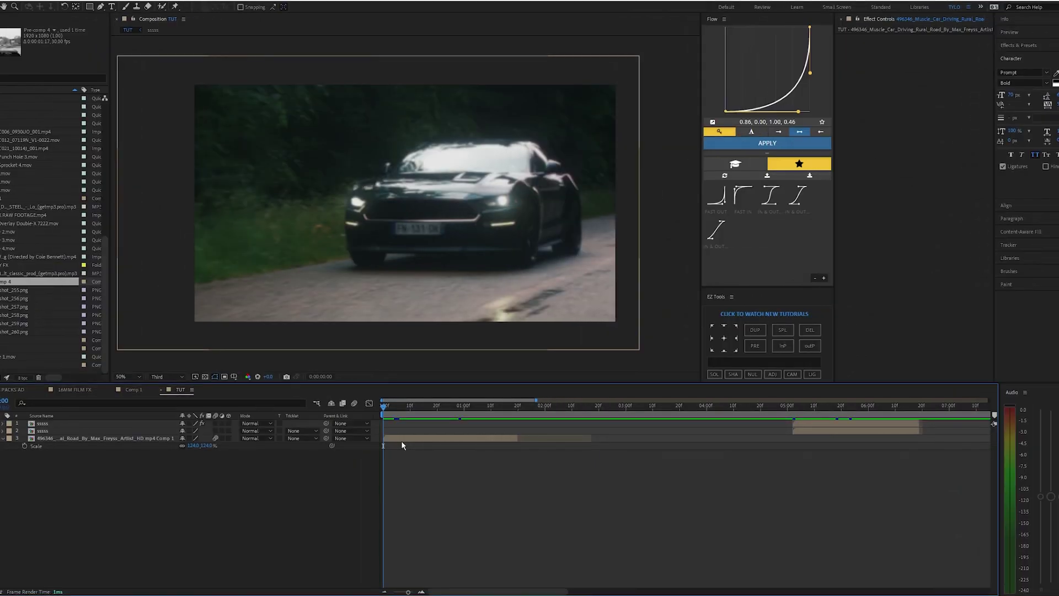
# Step: Open the muscle car clip's layer view and paint Roto Brush strokes over the car as foreground
pyautogui.click(402, 439)
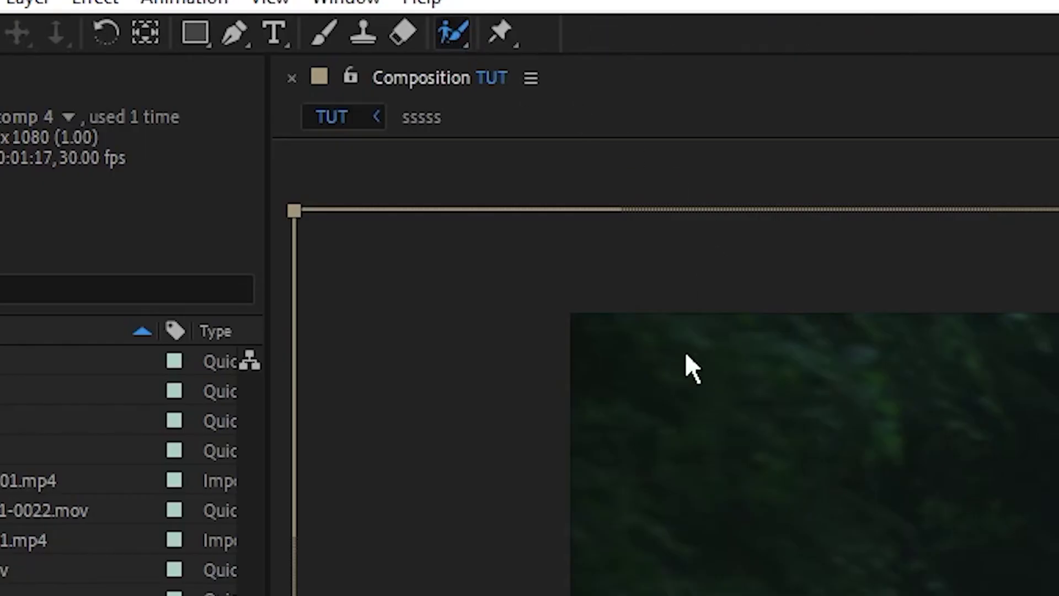
pyautogui.doubleClick(686, 356)
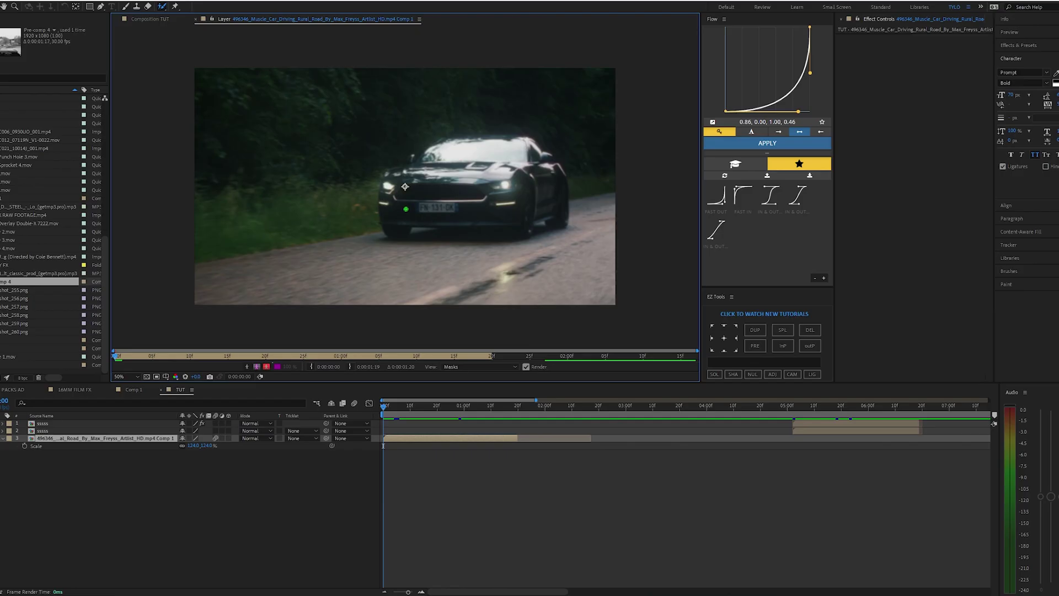
pyautogui.moveTo(401, 213); pyautogui.dragTo(484, 216)
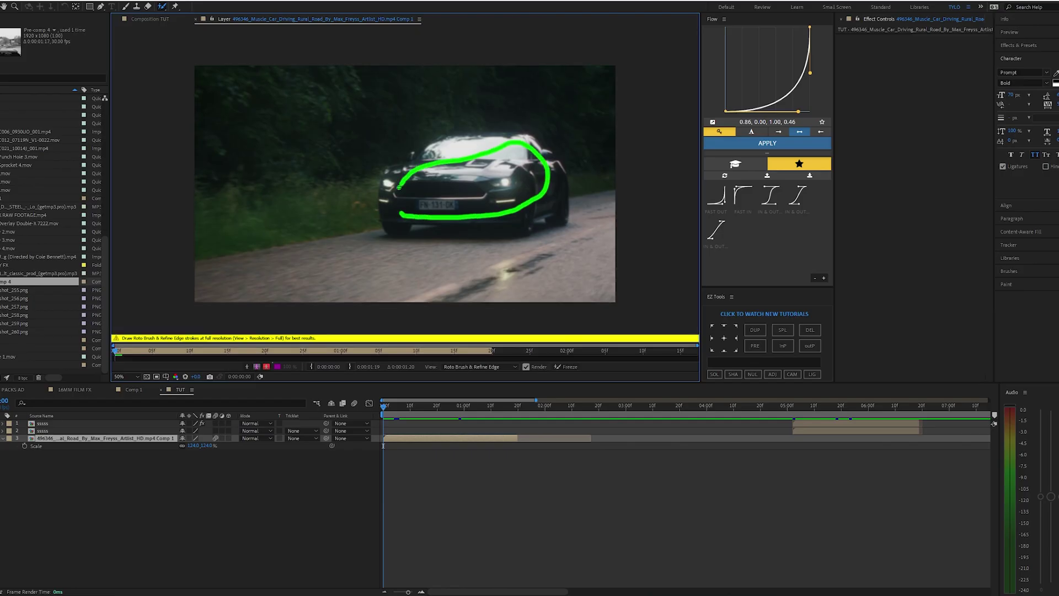
pyautogui.moveTo(398, 190); pyautogui.dragTo(400, 212)
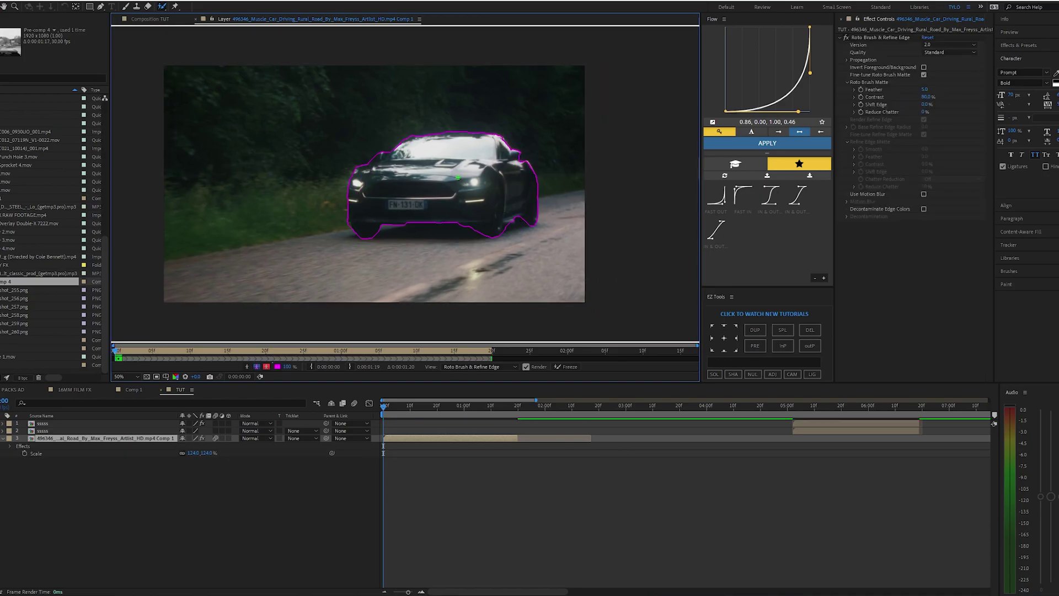
# Step: Propagate the car's roto selection through the clip, freeze it, and return to the TUT composition
pyautogui.press('pagedown')
pyautogui.press('pagedown')
pyautogui.press('pagedown')
pyautogui.press('pagedown')
pyautogui.press('pagedown')
pyautogui.press('pagedown')
pyautogui.press('pagedown')
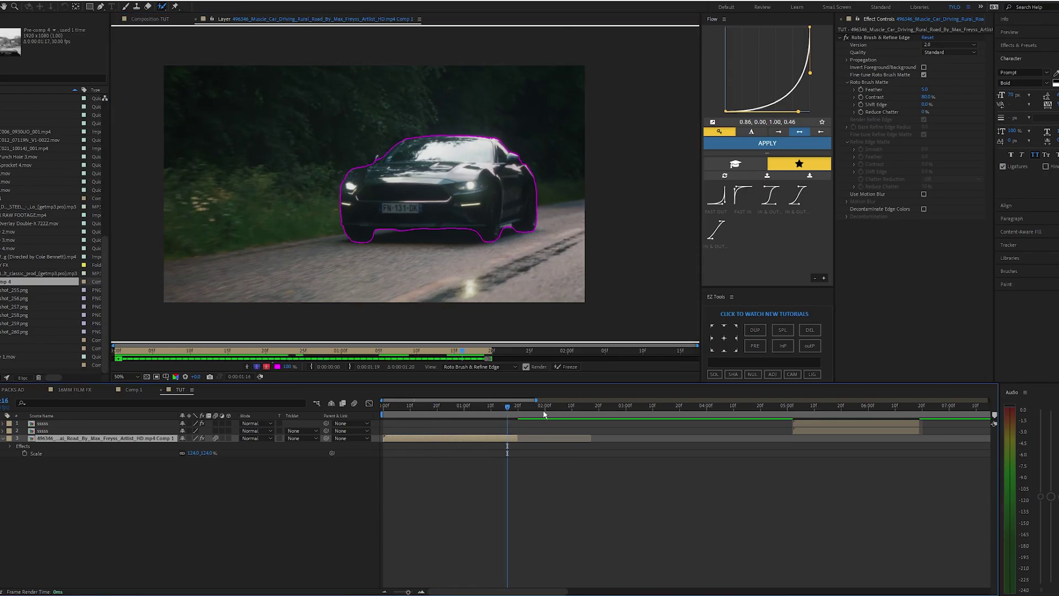
pyautogui.click(564, 367)
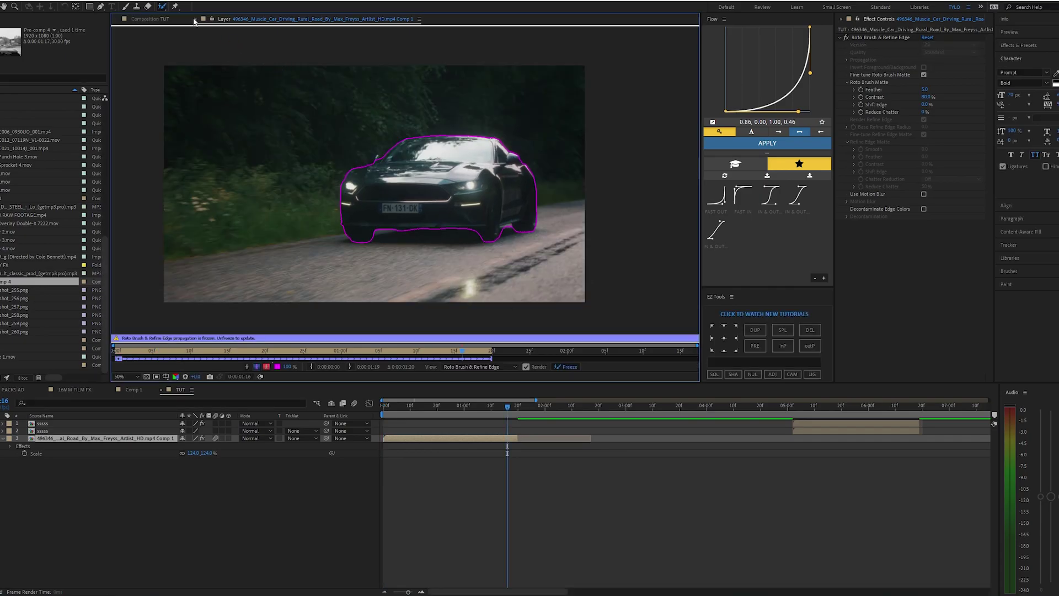
pyautogui.click(194, 21)
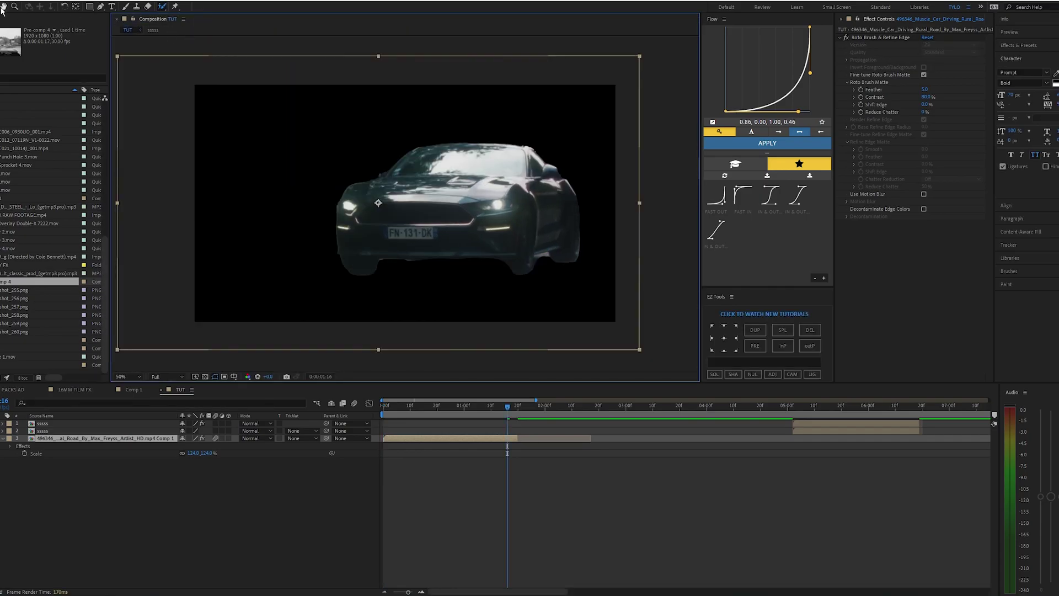
# Step: Duplicate the rotoscoped car layer and remove the Roto Brush effect from the lower copy to restore its background
pyautogui.click(445, 436)
pyautogui.press('Home')
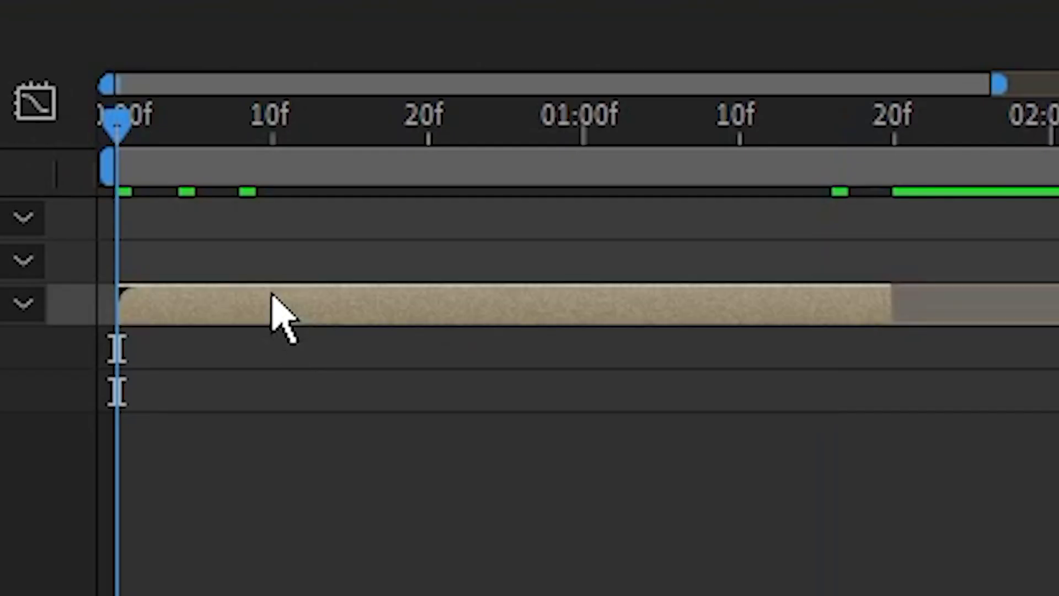
pyautogui.click(331, 409)
pyautogui.click(292, 318)
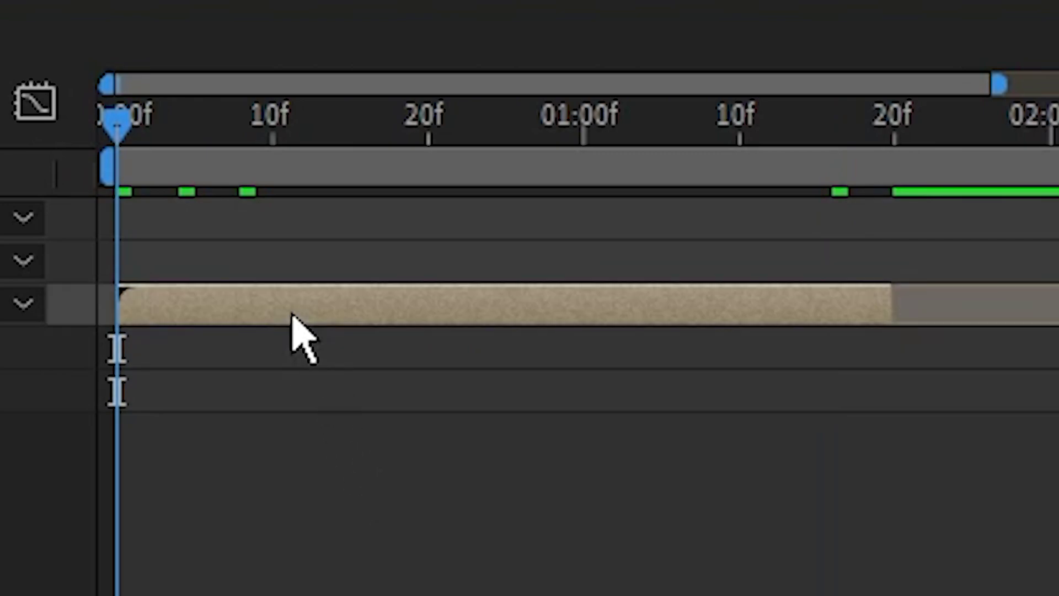
pyautogui.hotkey('ctrl', 'd')
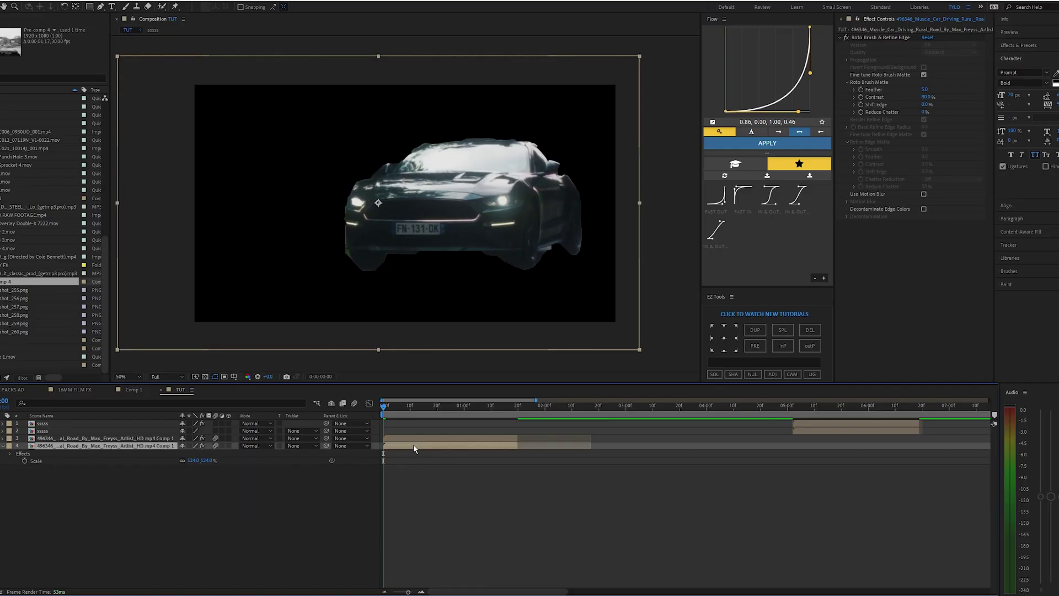
pyautogui.press('Delete')
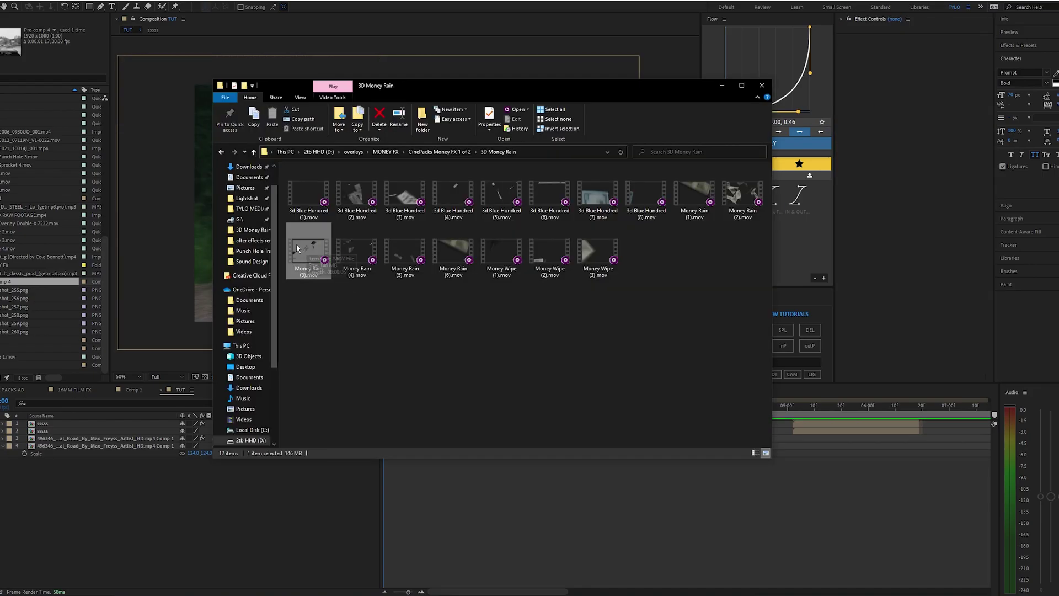
# Step: Place Money Rain (3).mov between the two car layers and scale it down to 52%
pyautogui.moveTo(307, 251); pyautogui.dragTo(95, 449)
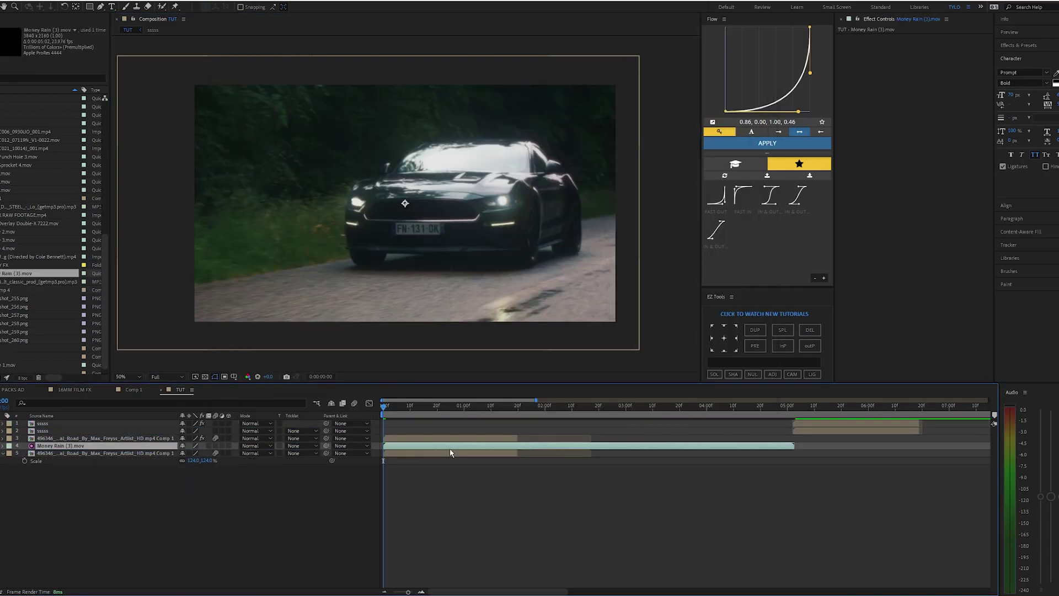
pyautogui.moveTo(422, 409); pyautogui.dragTo(472, 409)
pyautogui.press('s')
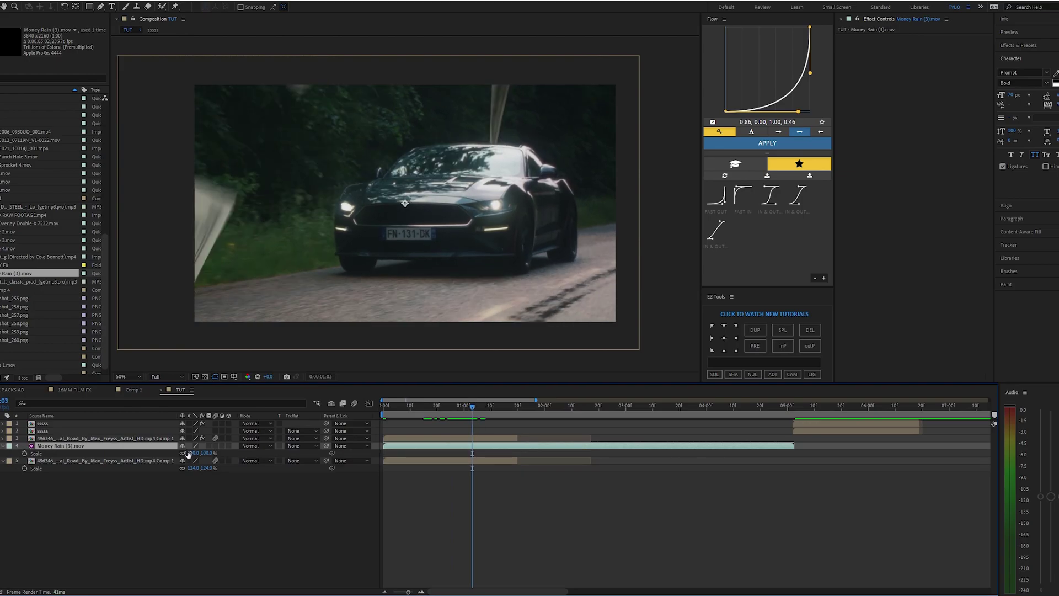
pyautogui.moveTo(189, 453); pyautogui.dragTo(167, 453)
# Step: Preview the money rain and shift the Money Rain (3).mov layer so it starts about 24 frames in
pyautogui.press('space')
pyautogui.press('space')
pyautogui.moveTo(402, 446); pyautogui.dragTo(469, 448)
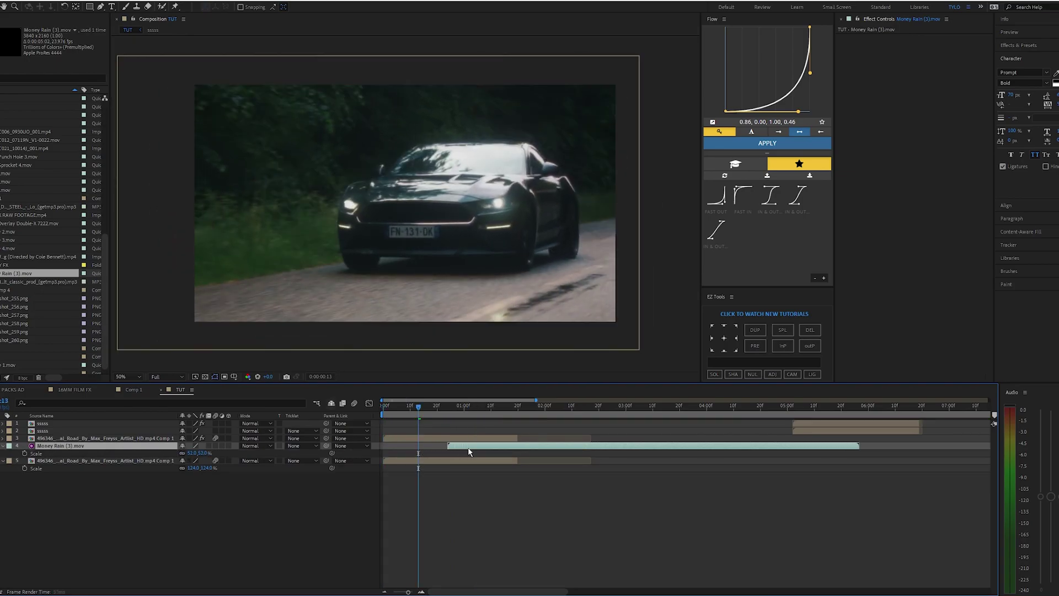
pyautogui.press('space')
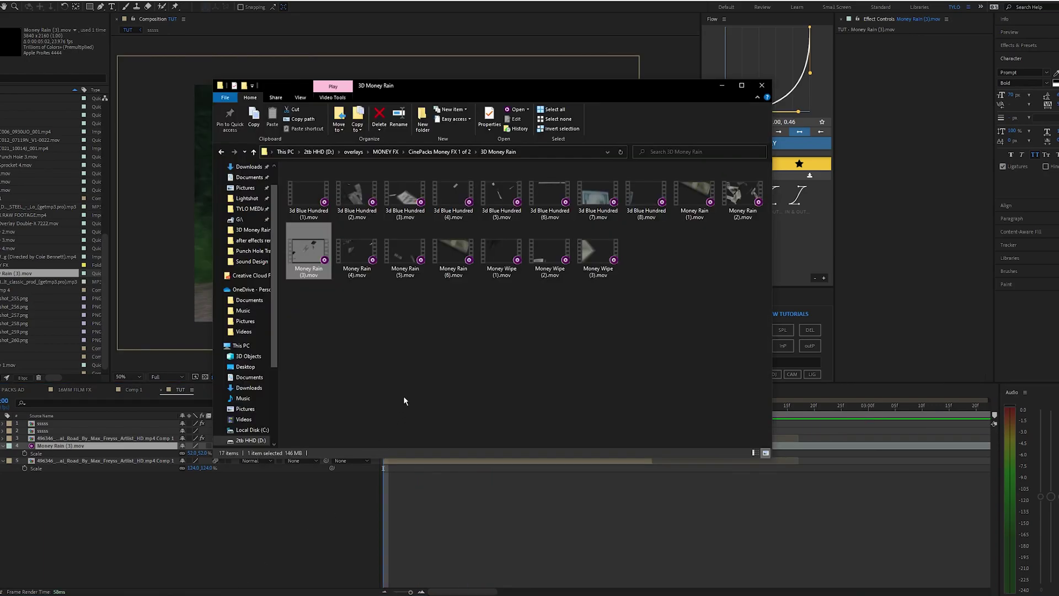
# Step: Add 3d Blue Hundred (3).mov from the 3D Money Rain folder above the cut-out car layer
pyautogui.click(403, 395)
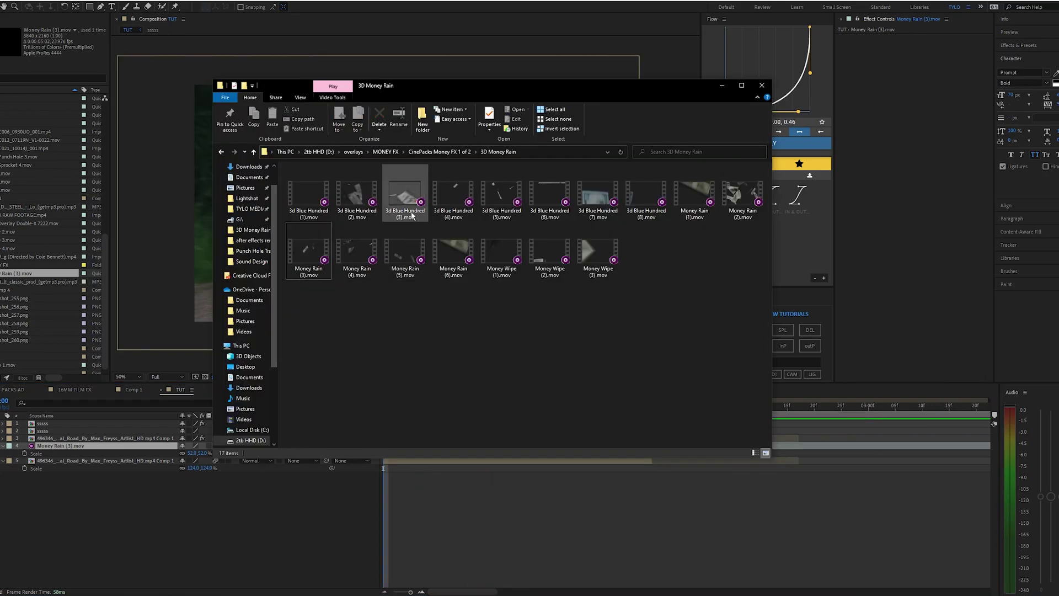
pyautogui.click(402, 195)
pyautogui.moveTo(392, 212); pyautogui.dragTo(64, 440)
pyautogui.moveTo(385, 409)
pyautogui.mouseDown()
pyautogui.moveTo(450, 413)
pyautogui.moveTo(393, 419)
pyautogui.mouseUp()
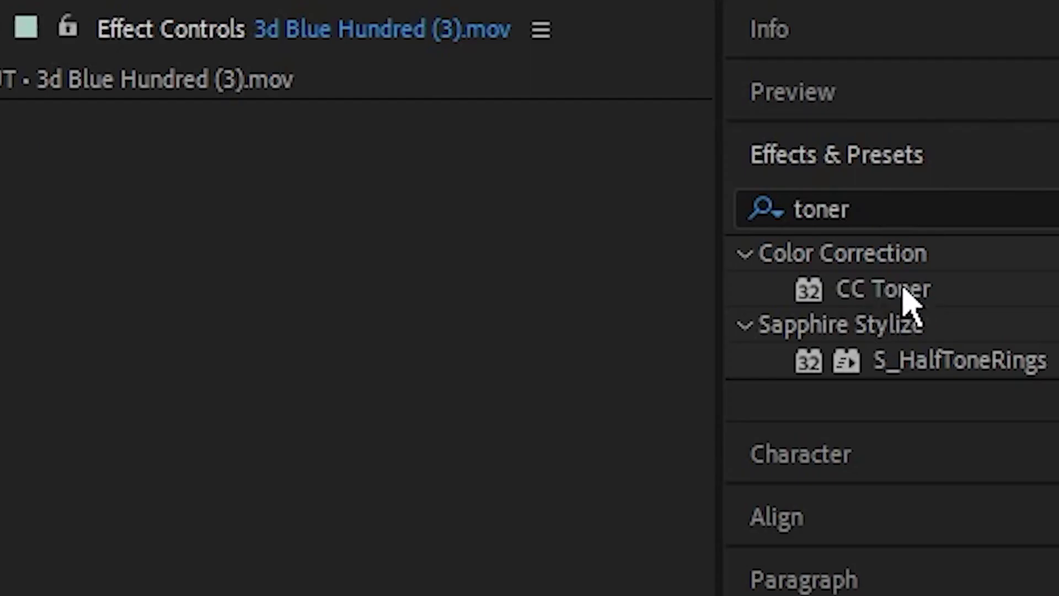
# Step: Apply CC Toner to 3d Blue Hundred (3).mov, sample its tones from the car footage, and blend 30% with the original
pyautogui.moveTo(894, 295); pyautogui.dragTo(6, 328)
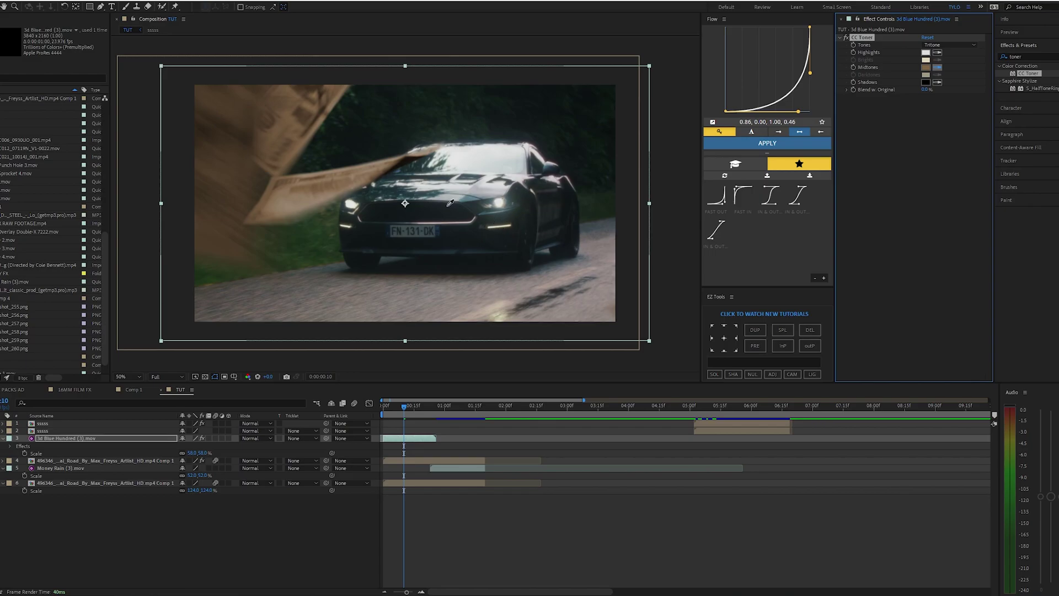
pyautogui.click(456, 256)
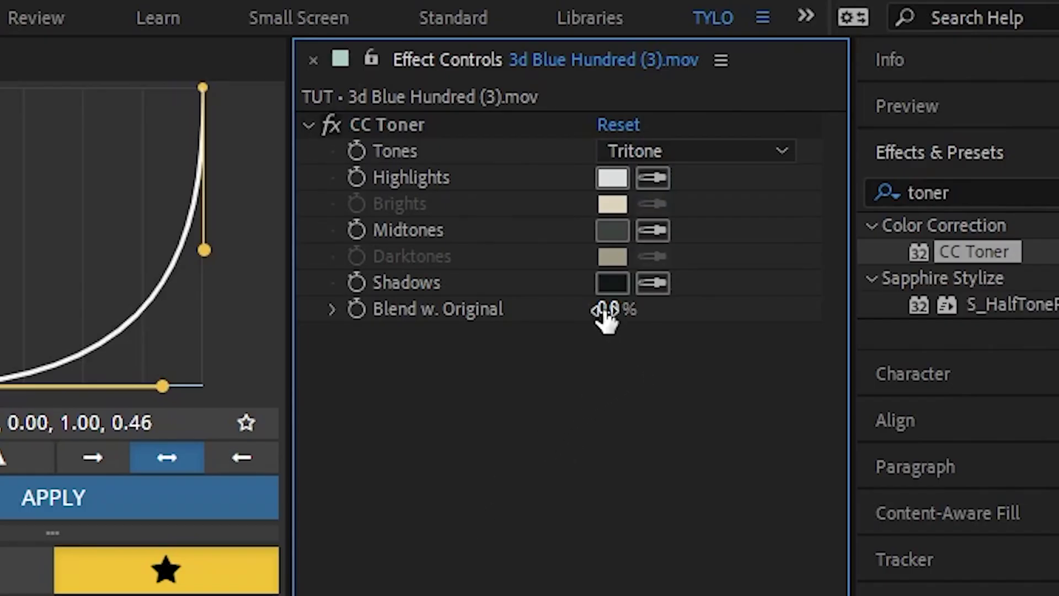
pyautogui.moveTo(607, 311); pyautogui.dragTo(679, 307)
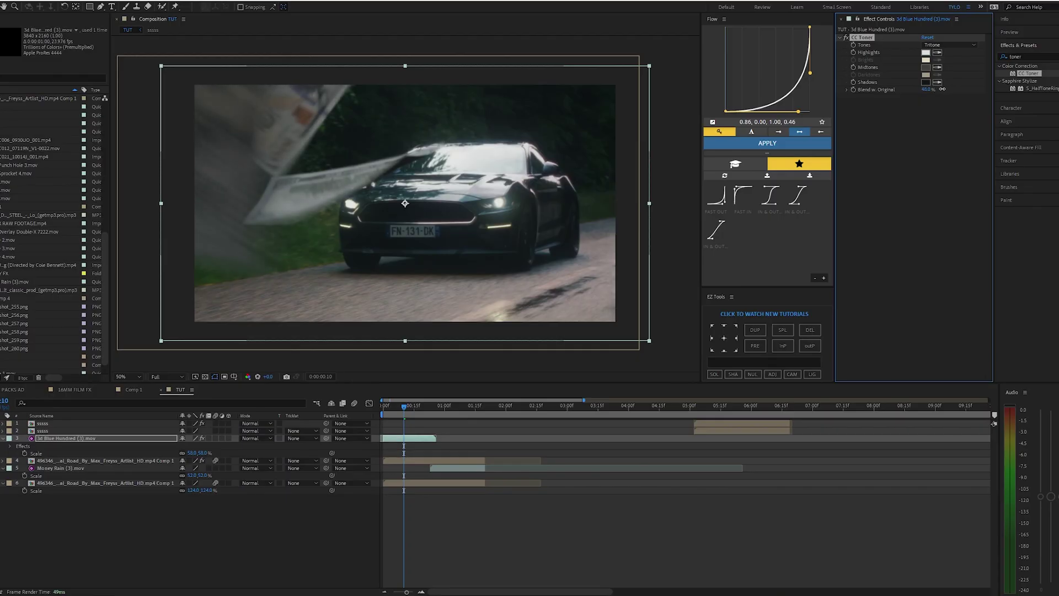
pyautogui.moveTo(942, 89); pyautogui.dragTo(933, 88)
# Step: Compare the bills with CC Toner off and on at the clip's start, and play back the composite
pyautogui.moveTo(403, 406); pyautogui.dragTo(342, 417)
pyautogui.click(846, 38)
pyautogui.click(845, 37)
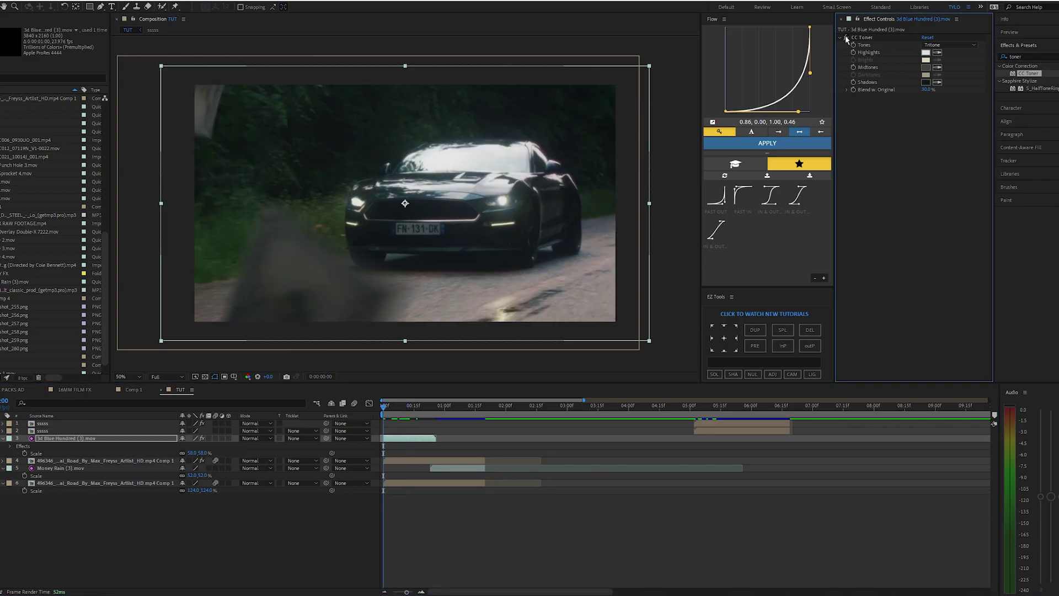
pyautogui.press('space')
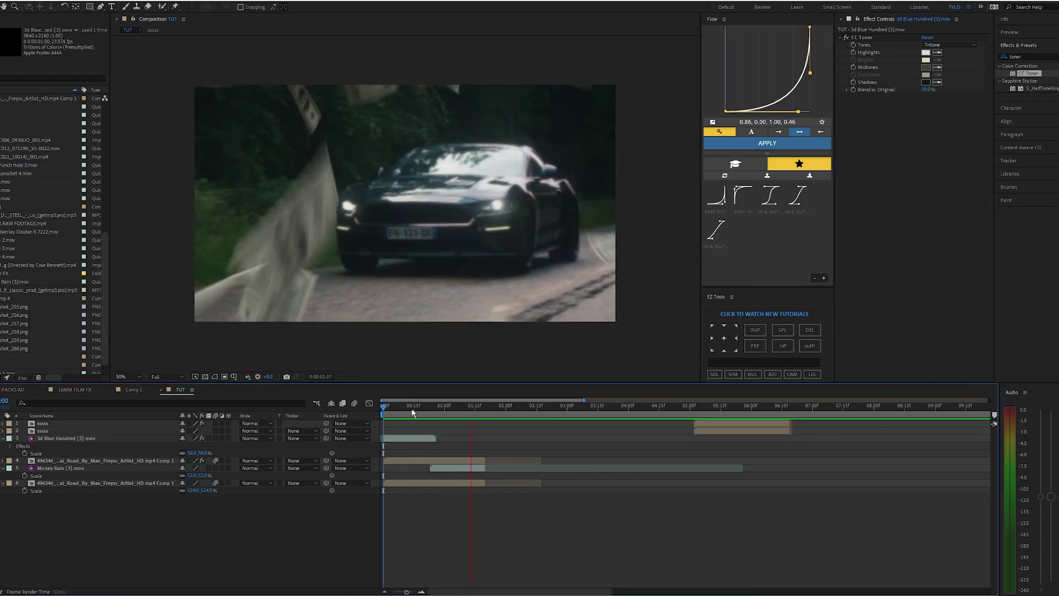
# Step: Copy the CC Toner effect from 3d Blue Hundred (3).mov onto the Money Rain (3).mov layer and preview from the start
pyautogui.click(861, 37)
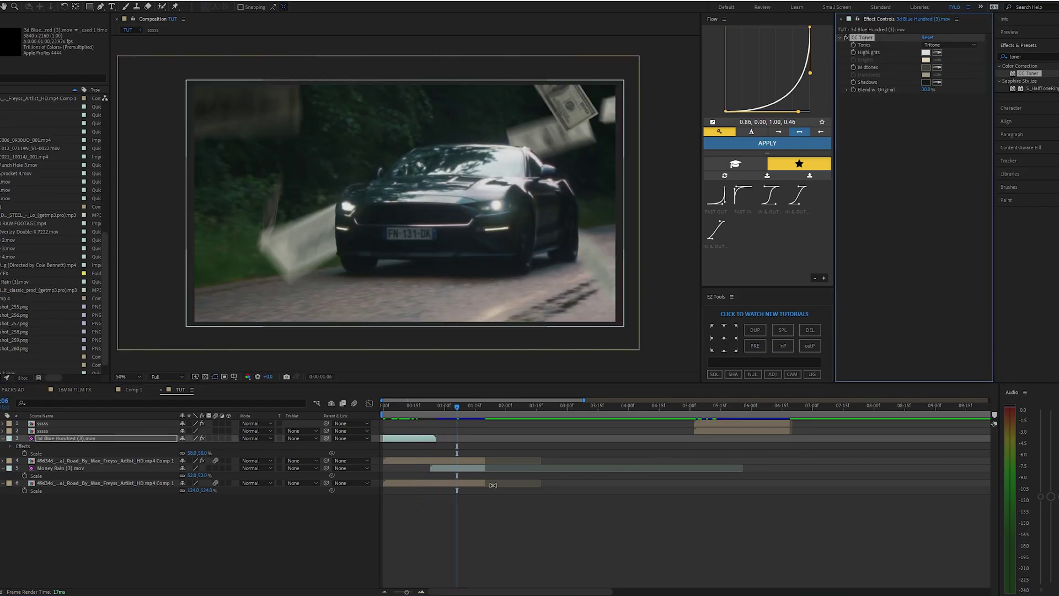
pyautogui.click(458, 467)
pyautogui.hotkey('ctrl', 'v')
pyautogui.press('Home')
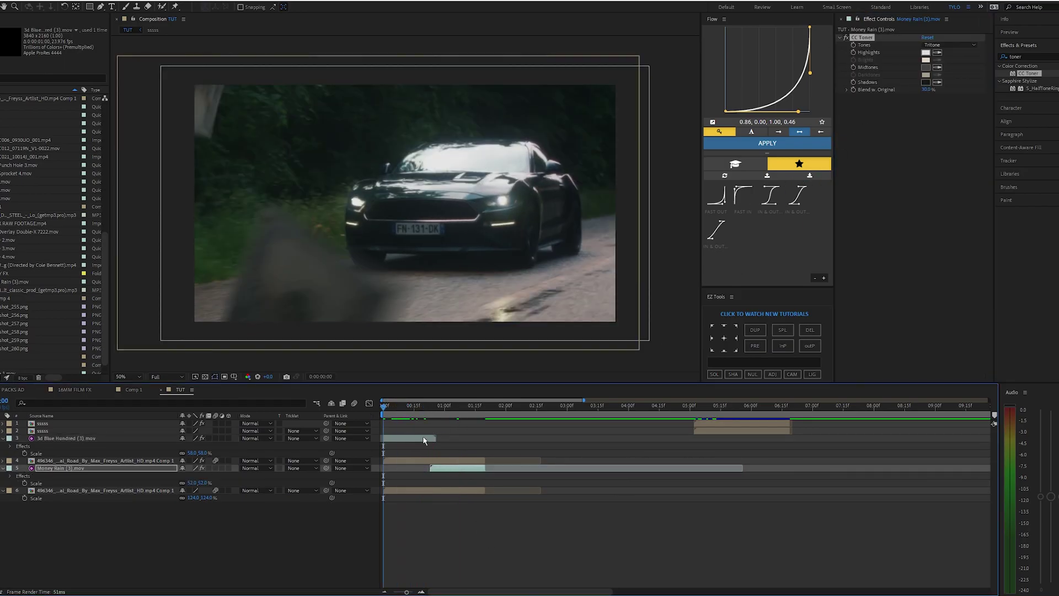
pyautogui.click(427, 431)
pyautogui.press('space')
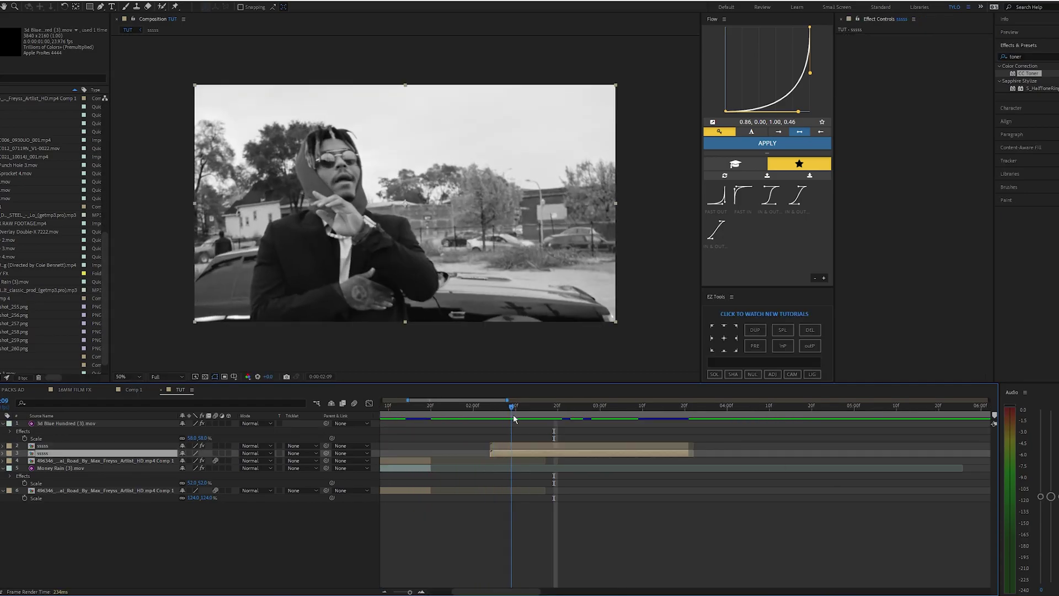
# Step: Add 3d Blue Hundred (5).mov from the 3D Money Rain folder to the top of the TUT timeline
pyautogui.moveTo(585, 421); pyautogui.dragTo(534, 428)
pyautogui.hotkey('alt', 'Tab')
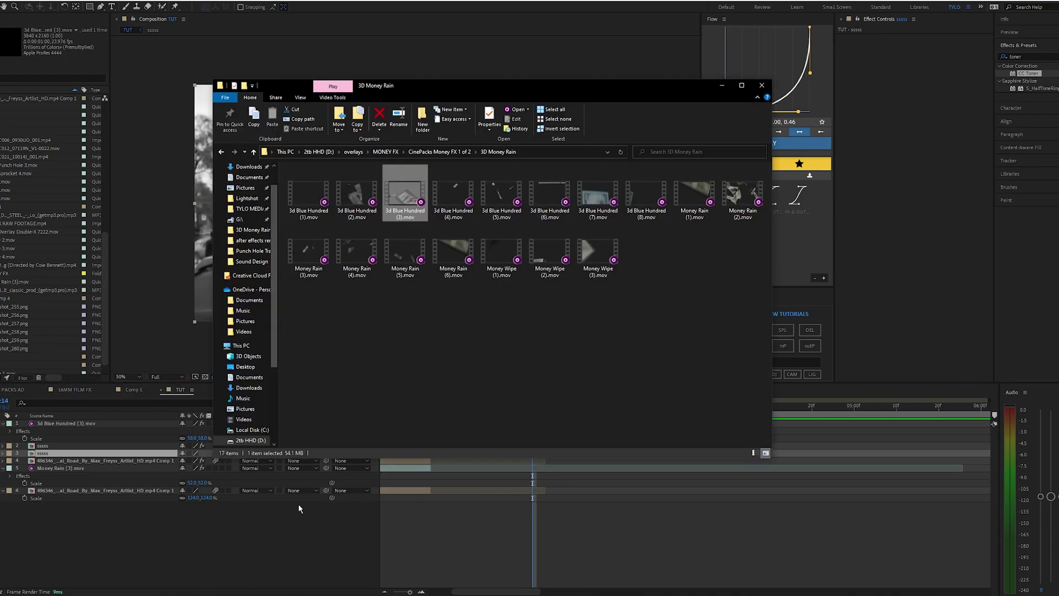
pyautogui.click(461, 248)
pyautogui.click(320, 251)
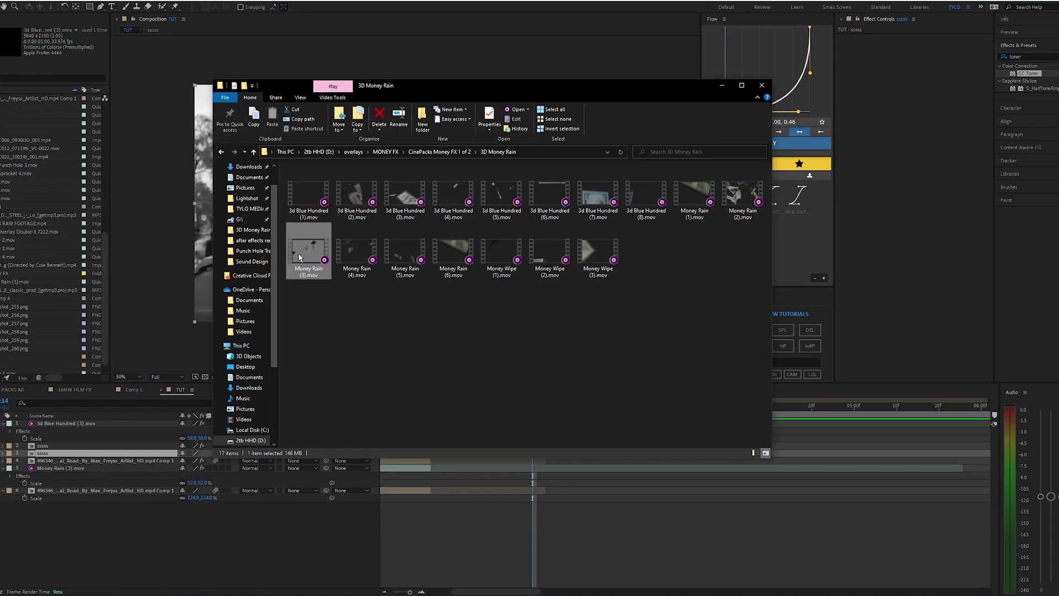
pyautogui.click(499, 194)
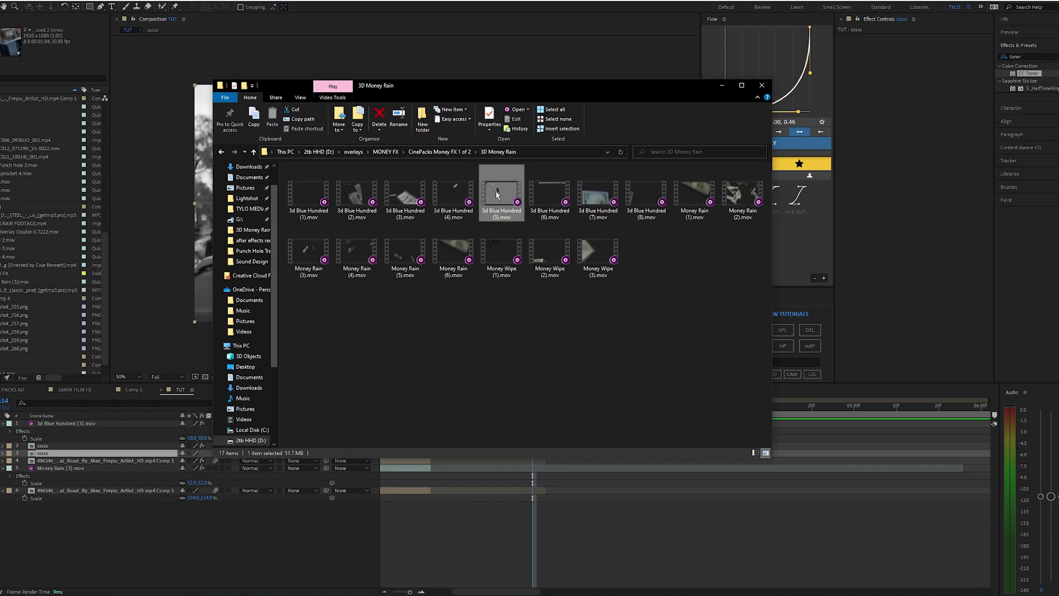
pyautogui.moveTo(497, 194); pyautogui.dragTo(189, 428)
# Step: Move 3d Blue Hundred (5).mov between the two sssss layers and shift it to start at about 2:18f
pyautogui.moveTo(198, 534); pyautogui.dragTo(232, 528)
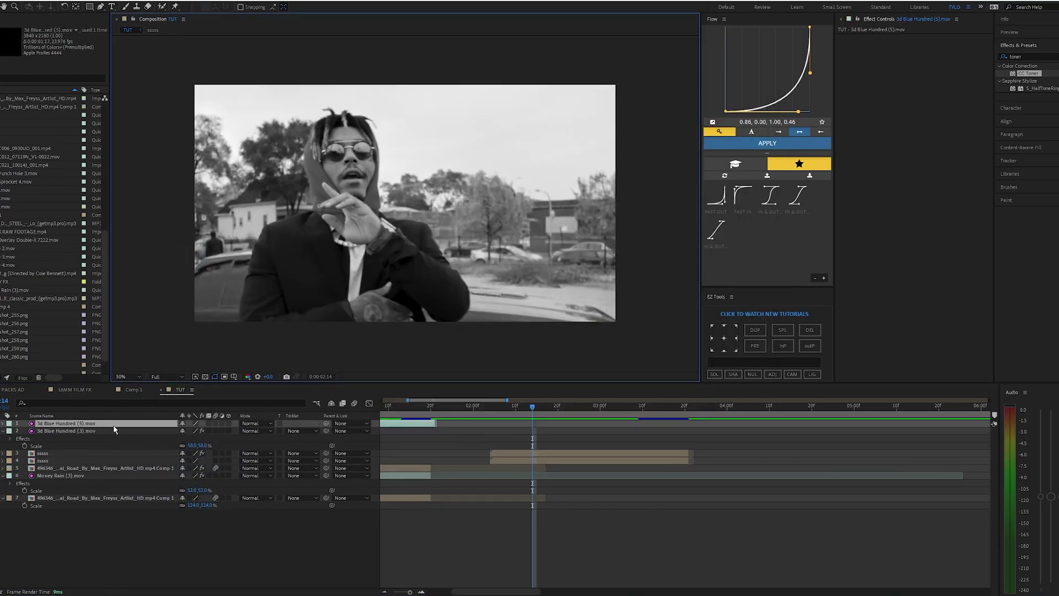
pyautogui.moveTo(390, 423); pyautogui.dragTo(670, 435)
pyautogui.moveTo(513, 422); pyautogui.dragTo(559, 453)
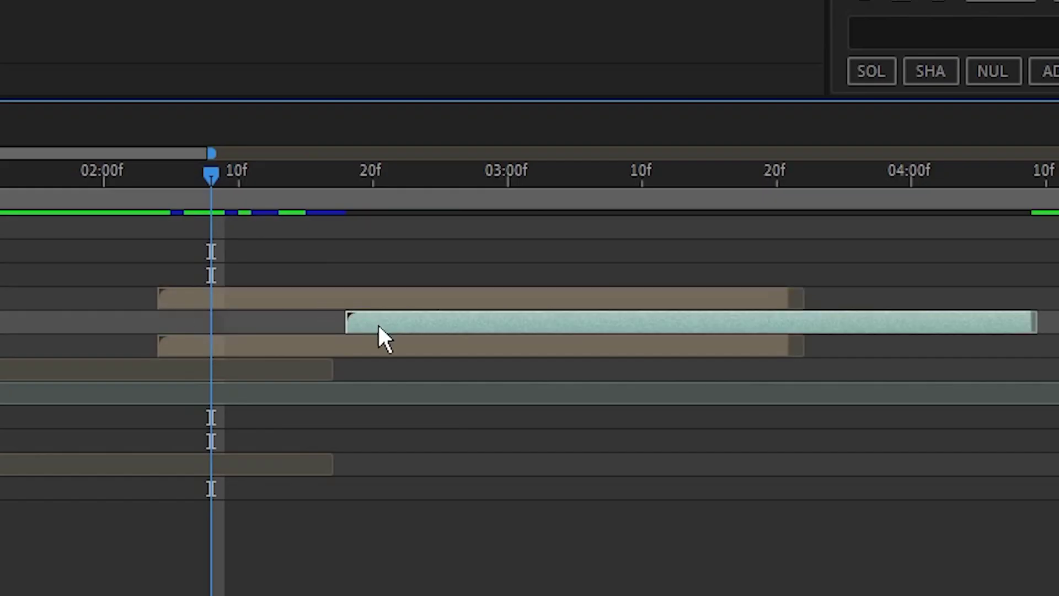
# Step: Shift 3d Blue Hundred (5).mov to start with the sssss layers at about 2:04f, scale it to 56%, and preview the result
pyautogui.moveTo(378, 323); pyautogui.dragTo(191, 318)
pyautogui.moveTo(174, 460); pyautogui.dragTo(172, 460)
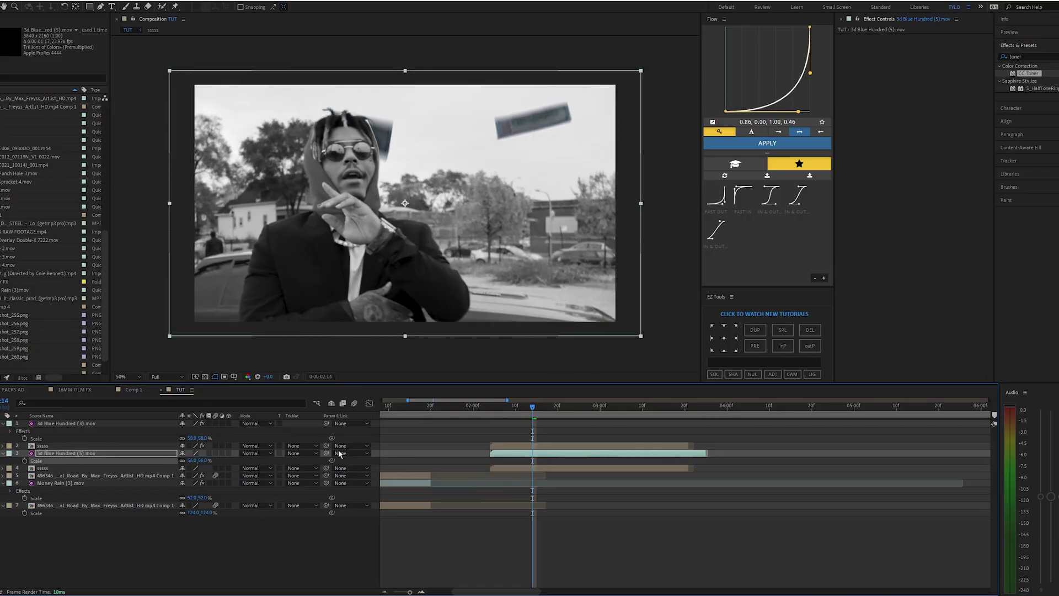
pyautogui.press('space')
pyautogui.press('space')
pyautogui.click(478, 413)
pyautogui.press('space')
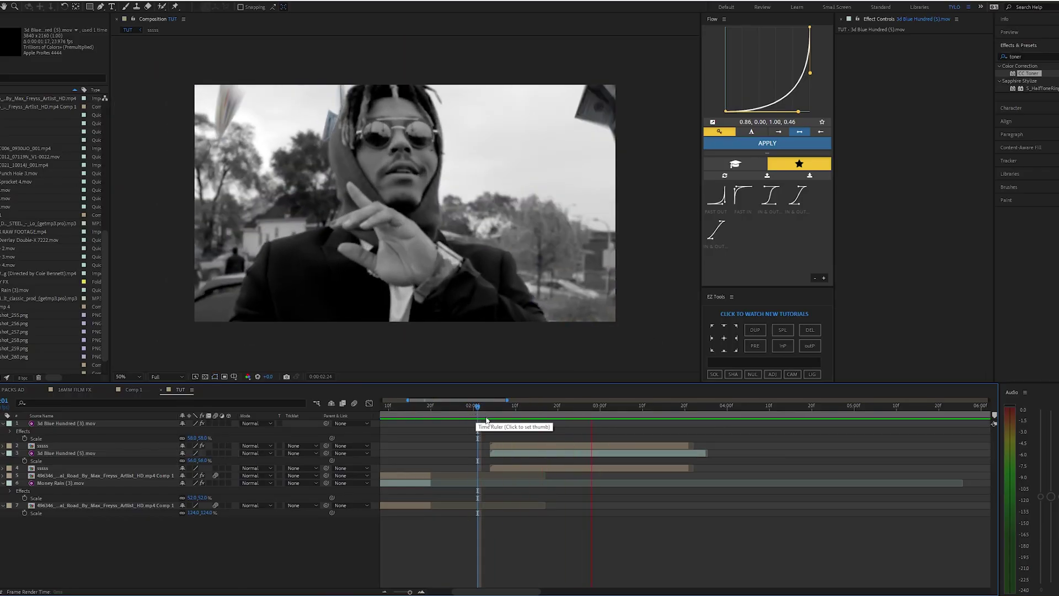
# Step: Apply the Tint effect to 3d Blue Hundred (5).mov to match the bills to the black-and-white performer footage
pyautogui.click(544, 450)
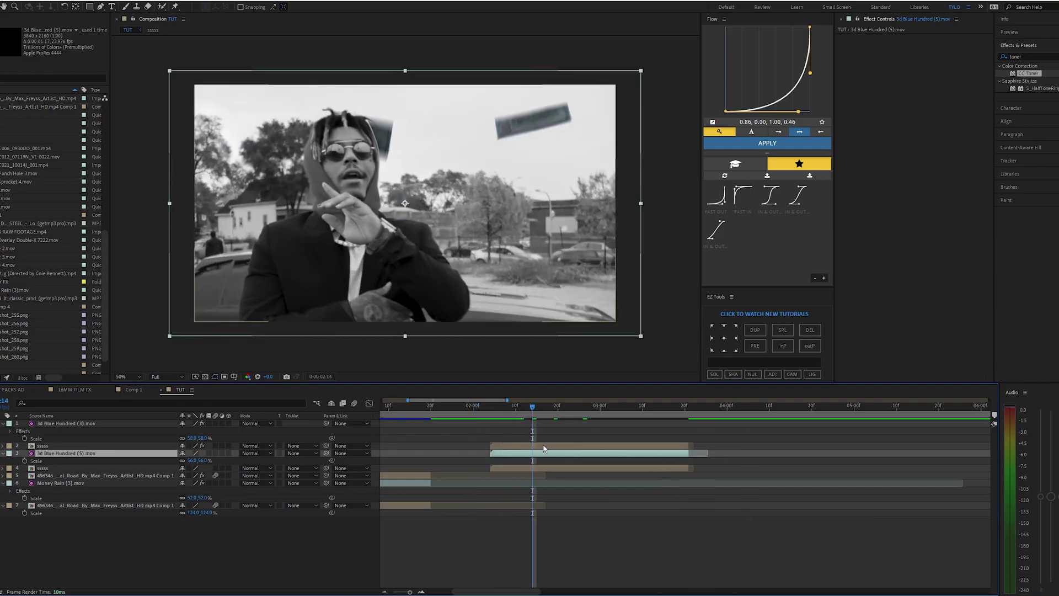
pyautogui.moveTo(532, 408); pyautogui.dragTo(571, 410)
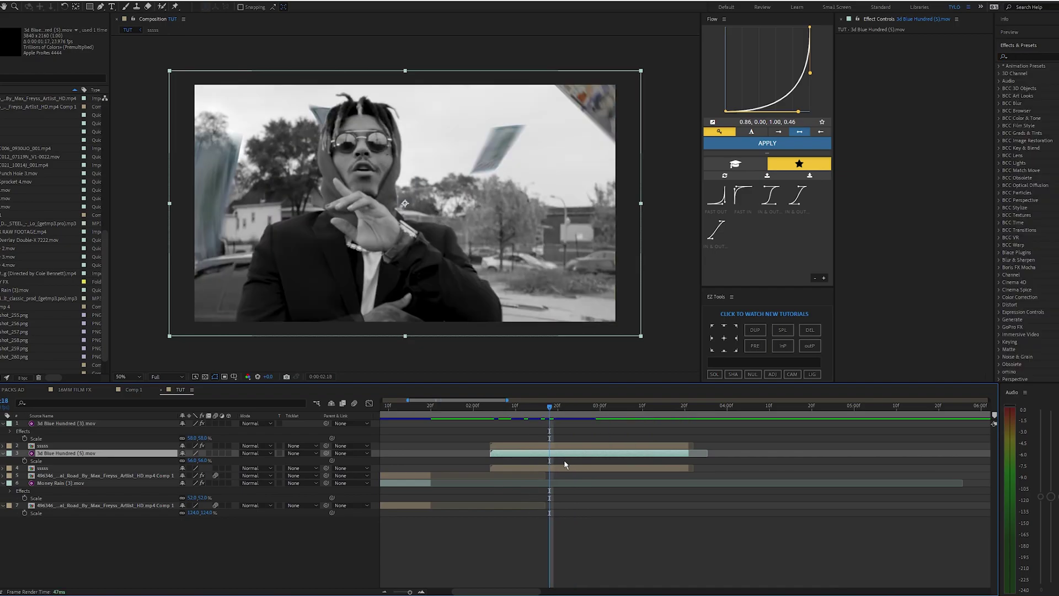
pyautogui.click(564, 459)
pyautogui.click(568, 453)
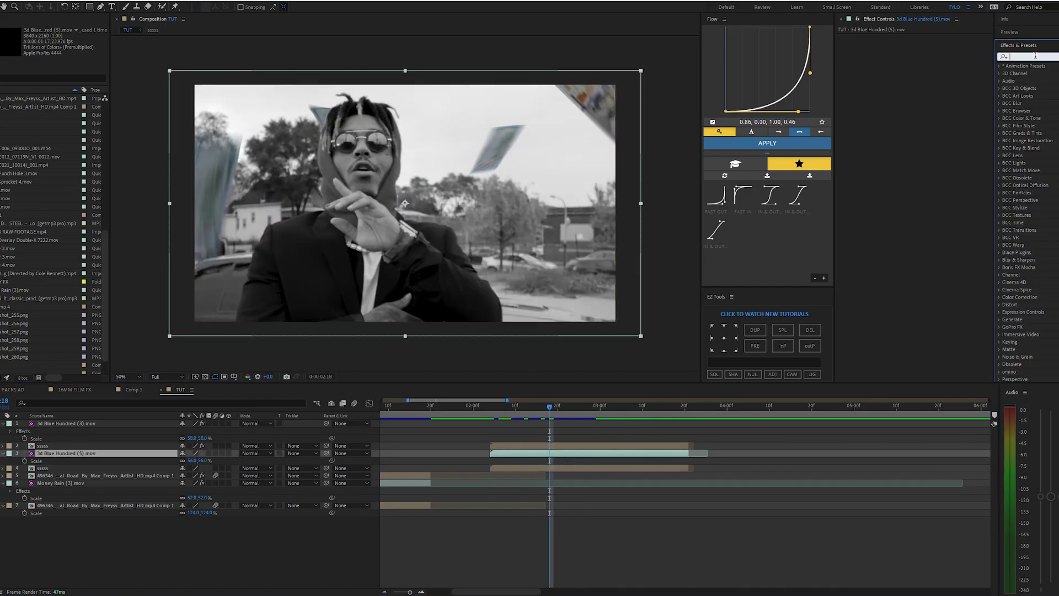
pyautogui.write('tint')
pyautogui.moveTo(1030, 118); pyautogui.dragTo(906, 121)
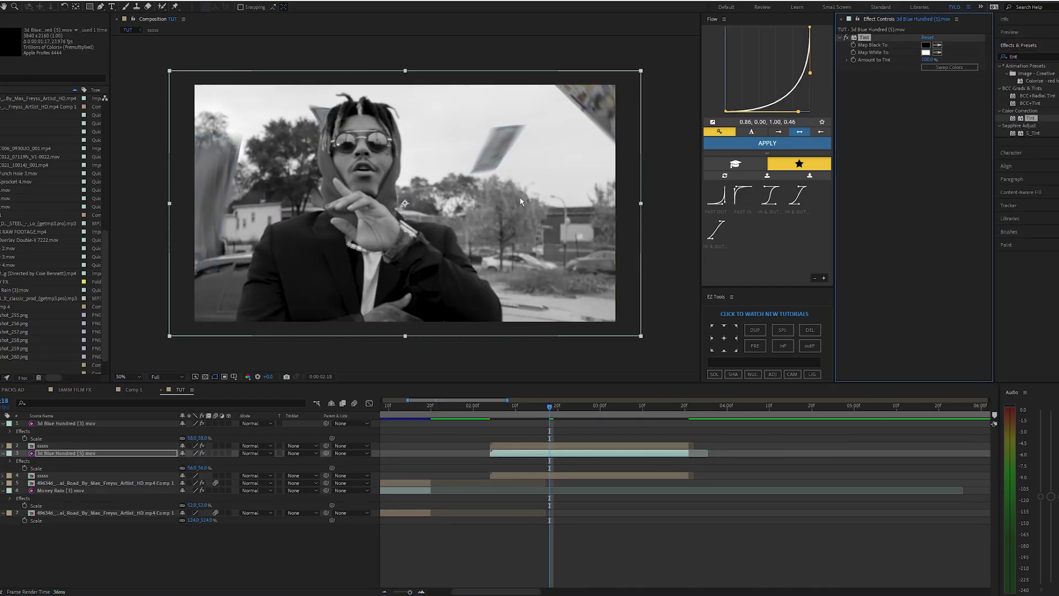
# Step: Preview the tinted bills over the performer and play back the composite from the car clip into the performer clip
pyautogui.click(573, 498)
pyautogui.click(533, 452)
pyautogui.press('space')
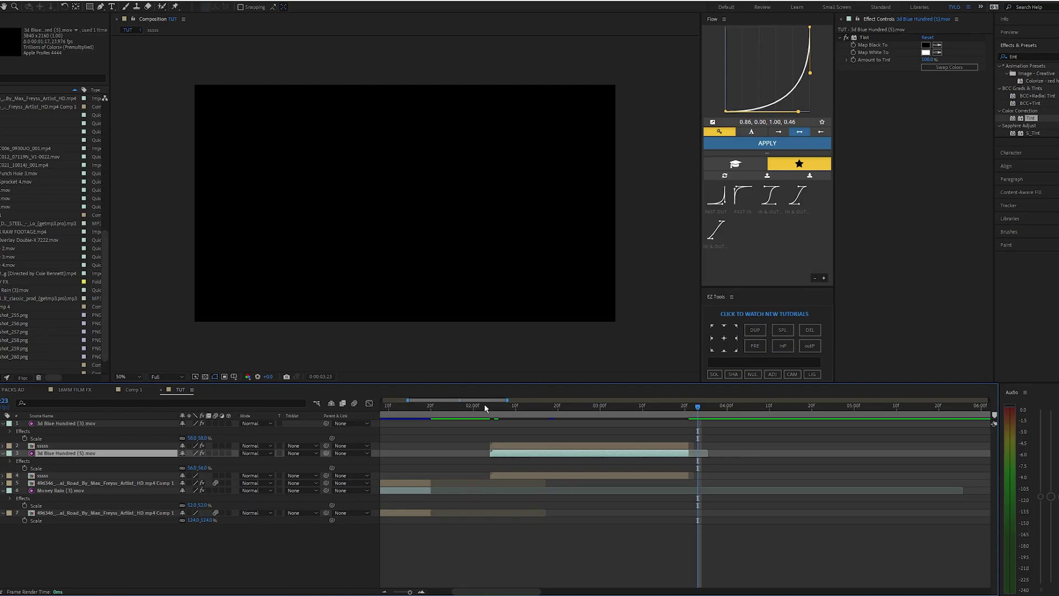
pyautogui.click(485, 408)
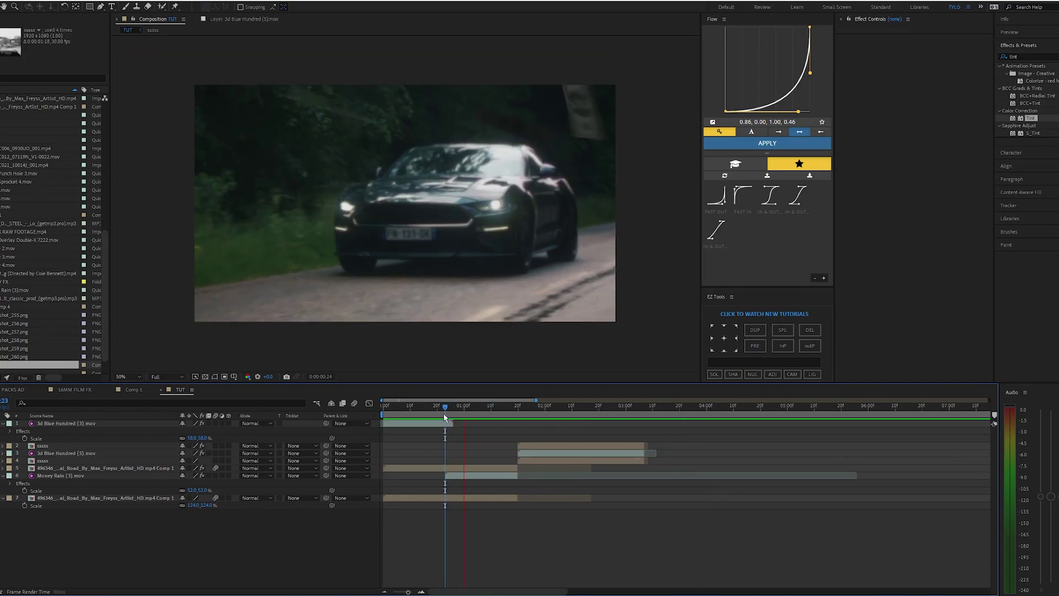
pyautogui.click(445, 408)
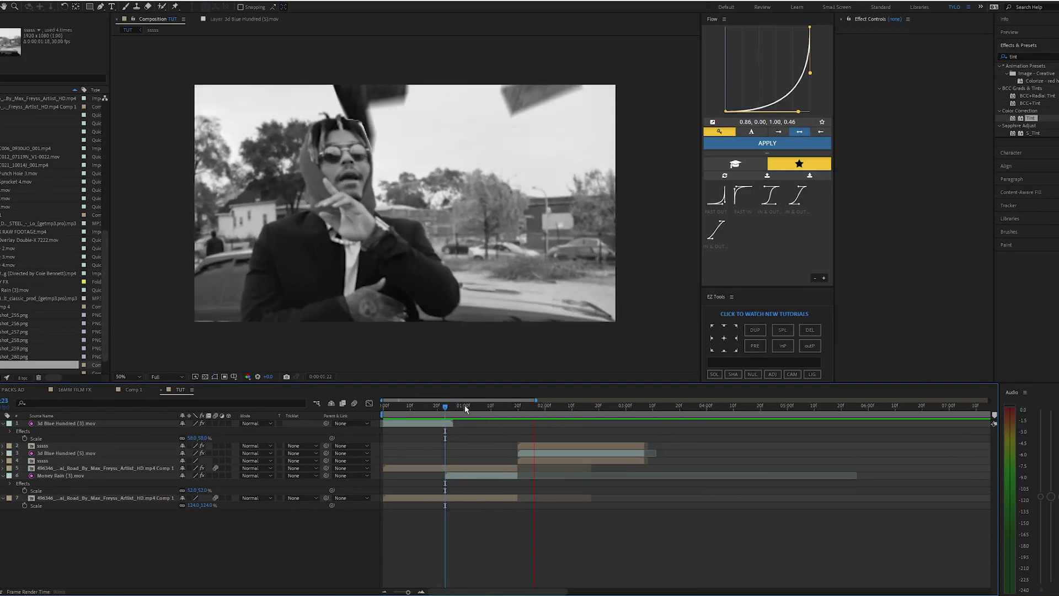
pyautogui.moveTo(465, 409); pyautogui.dragTo(507, 415)
# Step: Add Money Wipe (3).mov from the 3D Money Rain folder to the top of the TUT timeline
pyautogui.hotkey('alt', 'Tab')
pyautogui.moveTo(607, 246); pyautogui.dragTo(88, 423)
pyautogui.click(70, 424)
pyautogui.press('-')
pyautogui.press('=')
pyautogui.press('=')
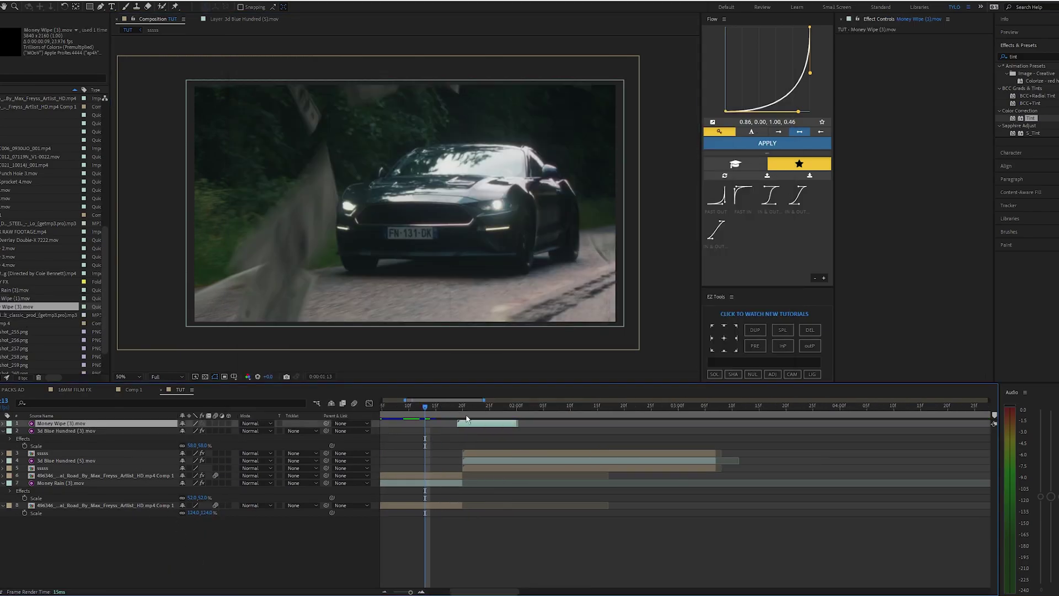
# Step: Shift Money Wipe (3).mov over the car-to-performer cut, starting at about 1:14f, and scale it down
pyautogui.click(463, 410)
pyautogui.moveTo(467, 423); pyautogui.dragTo(440, 423)
pyautogui.press('s')
pyautogui.moveTo(197, 431); pyautogui.dragTo(180, 430)
# Step: Add Money Wipe (2).mov from the 3D Money Rain folder above the sssss layers and scrub through the wipe
pyautogui.moveTo(292, 241); pyautogui.dragTo(310, 251)
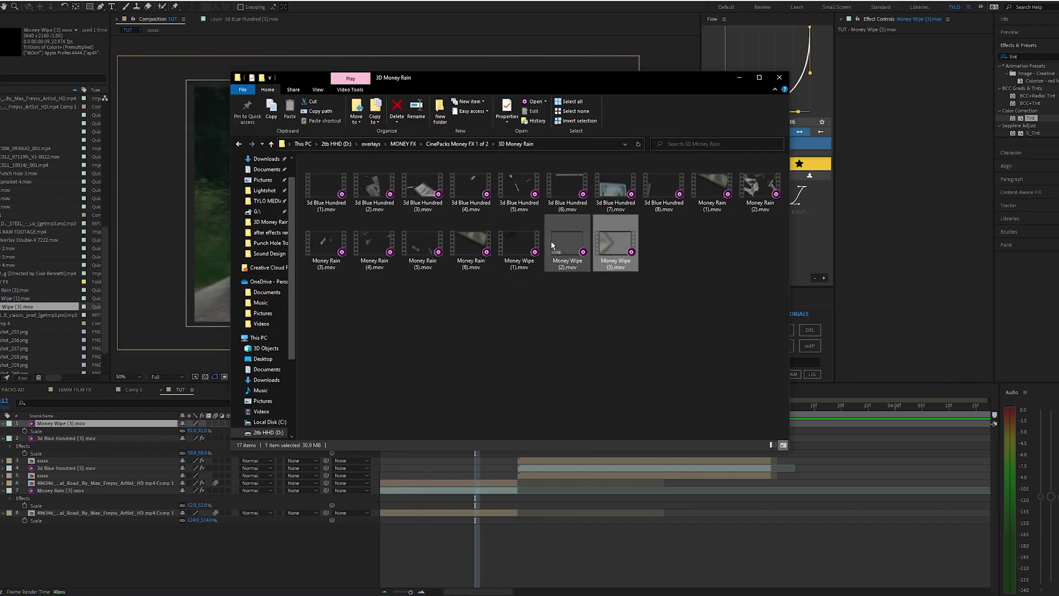
pyautogui.moveTo(563, 243); pyautogui.dragTo(485, 464)
pyautogui.scroll(2, 484, 464)
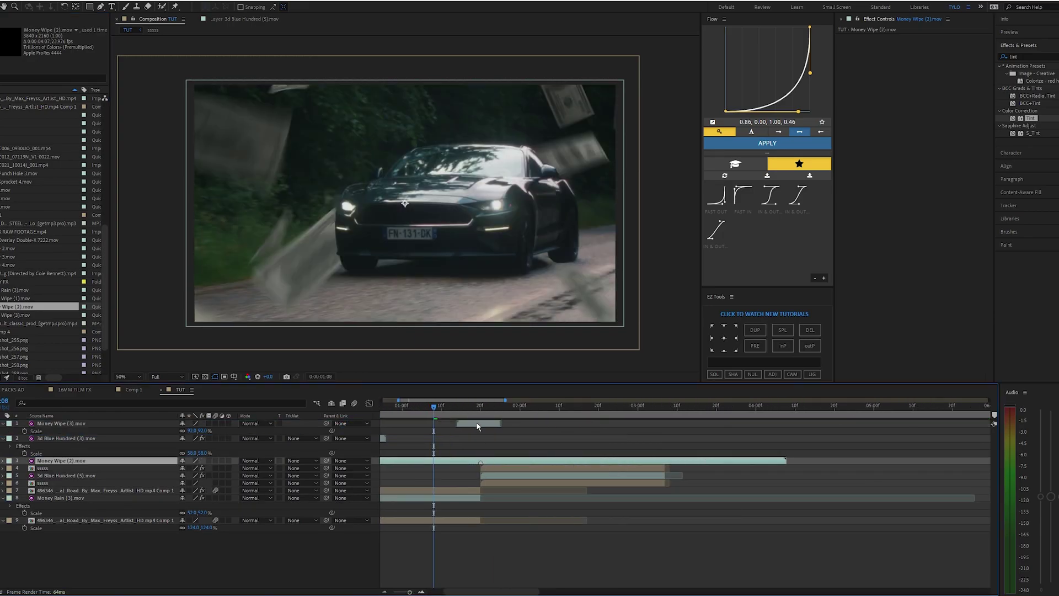
pyautogui.moveTo(417, 412); pyautogui.dragTo(558, 419)
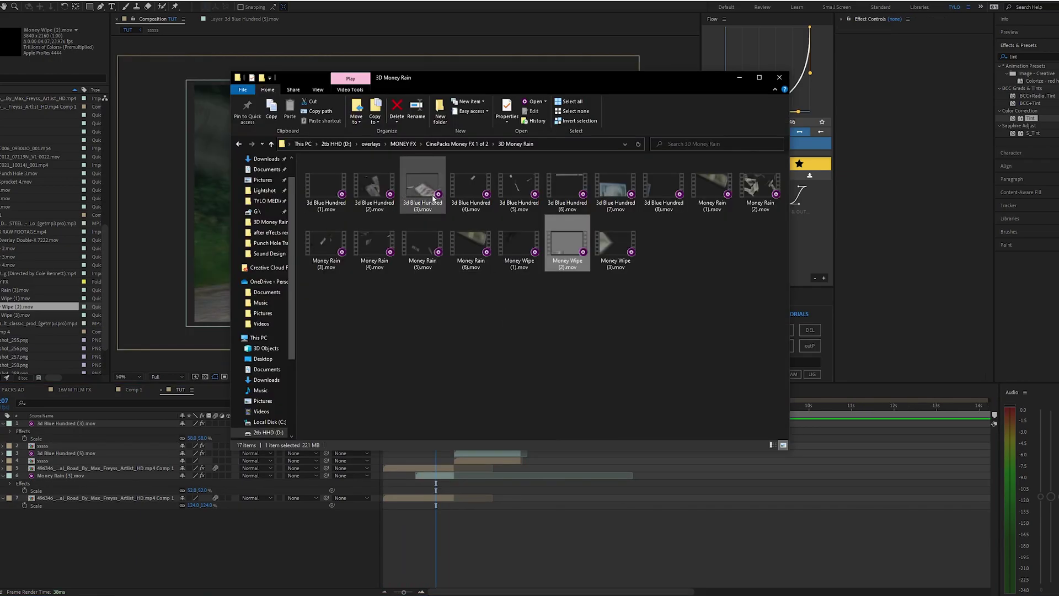
# Step: Add $50 Rip (2).mov from the $20 $50 Transitions folder of CinePacks Money FX 2 of 2 to the top of the TUT timeline
pyautogui.click(457, 144)
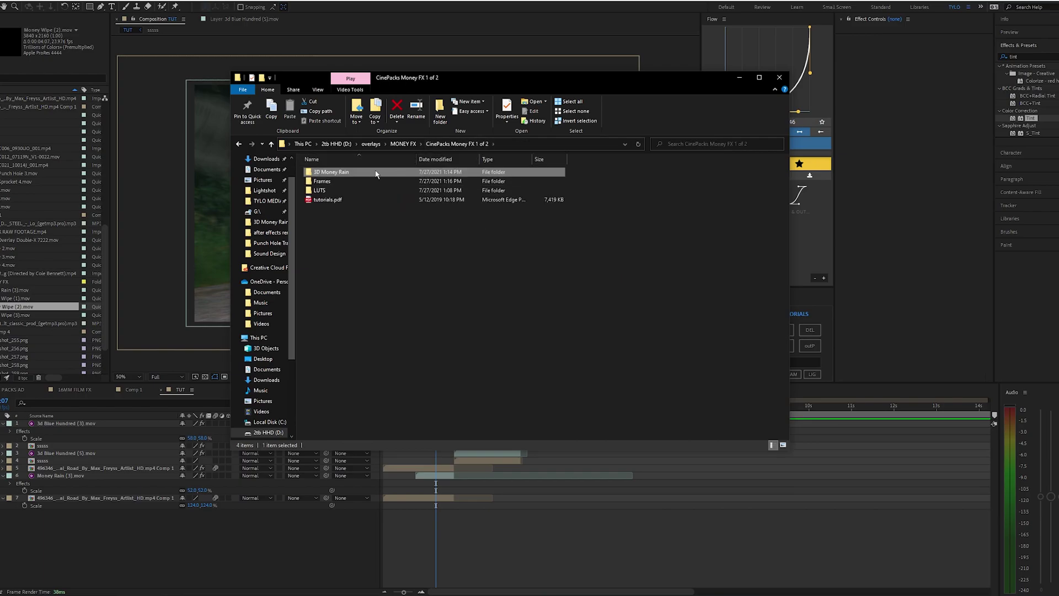
pyautogui.click(405, 144)
pyautogui.doubleClick(449, 196)
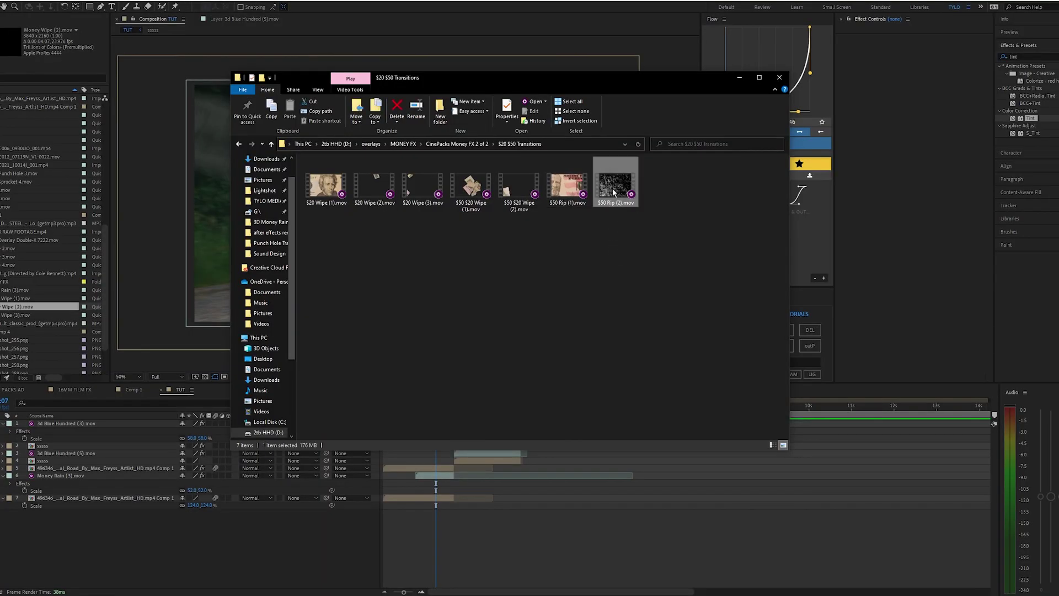
pyautogui.moveTo(189, 530); pyautogui.dragTo(123, 426)
# Step: Shift $50 Rip (2).mov to start at about 18f, scale it to 56%, and play back the transition
pyautogui.moveTo(404, 426); pyautogui.dragTo(435, 426)
pyautogui.scroll(1, 454, 428)
pyautogui.click(465, 406)
pyautogui.press('s')
pyautogui.click(201, 431)
pyautogui.write('59')
pyautogui.press('Return')
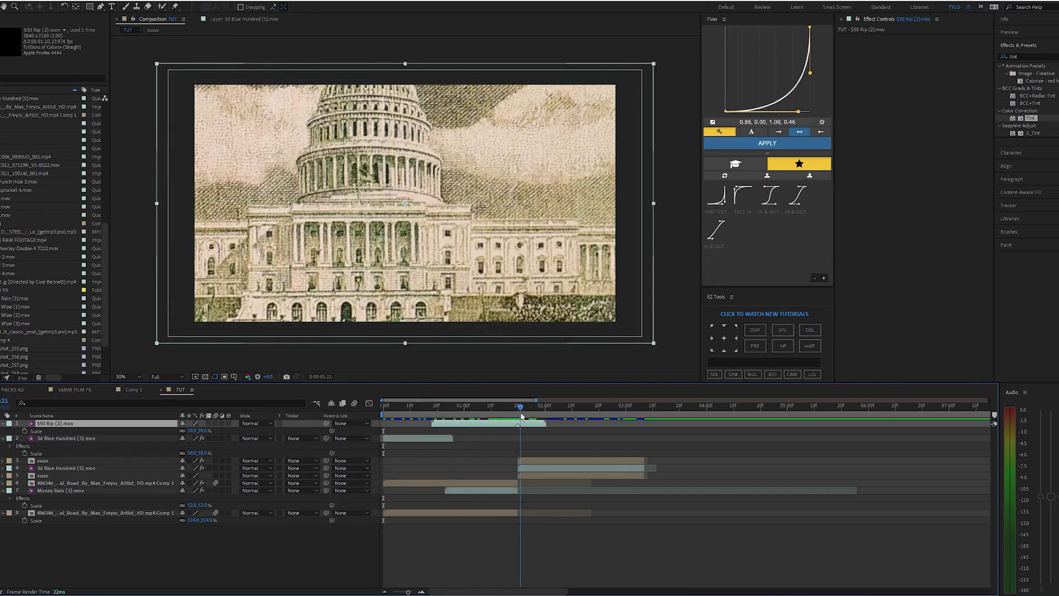
pyautogui.moveTo(520, 414); pyautogui.dragTo(516, 415)
pyautogui.moveTo(192, 430); pyautogui.dragTo(186, 430)
pyautogui.press('space')
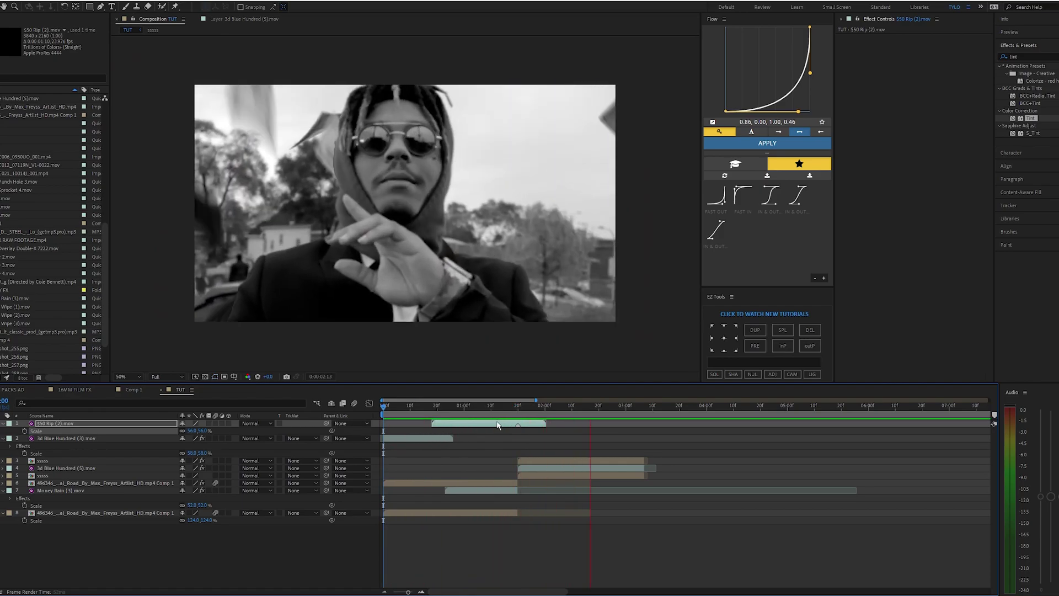
# Step: Time-stretch the $50 Rip (2).mov layer with a stretch factor of 70%
pyautogui.click(505, 411)
pyautogui.click(489, 433)
pyautogui.click(487, 427)
pyautogui.hotkey('ctrl', 'alt', 's')
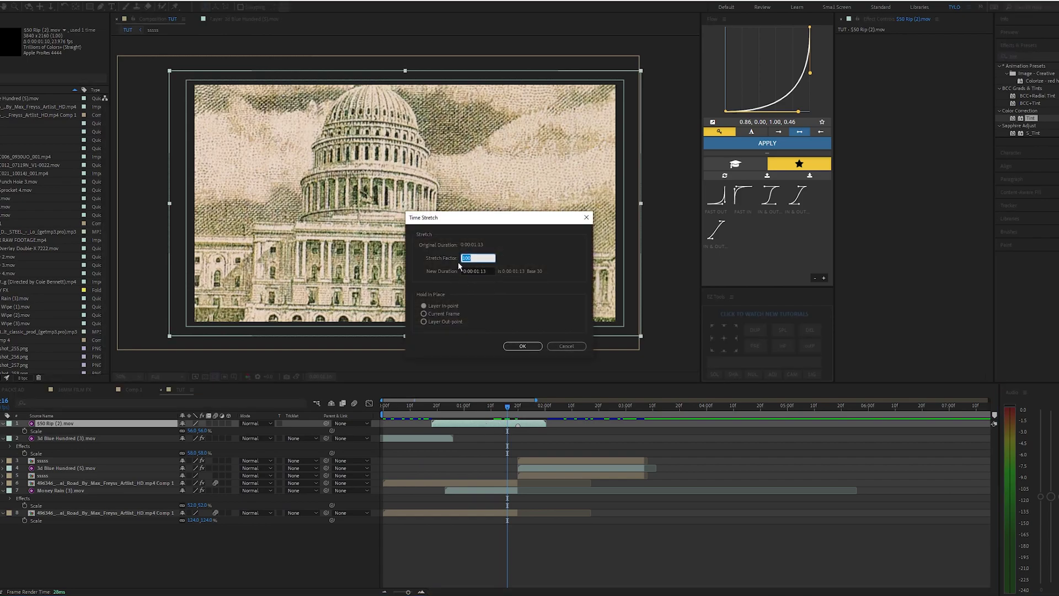
pyautogui.write('70')
pyautogui.press('Return')
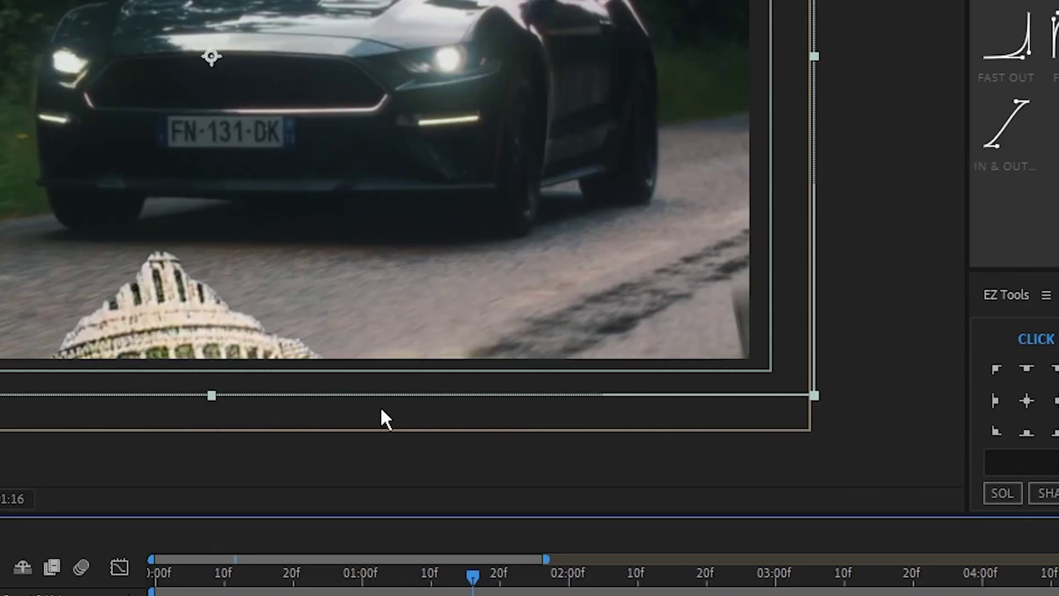
# Step: Move $50 Rip (2).mov to start at about 27f so it covers the car-to-performer cut, and preview from the start
pyautogui.press(';')
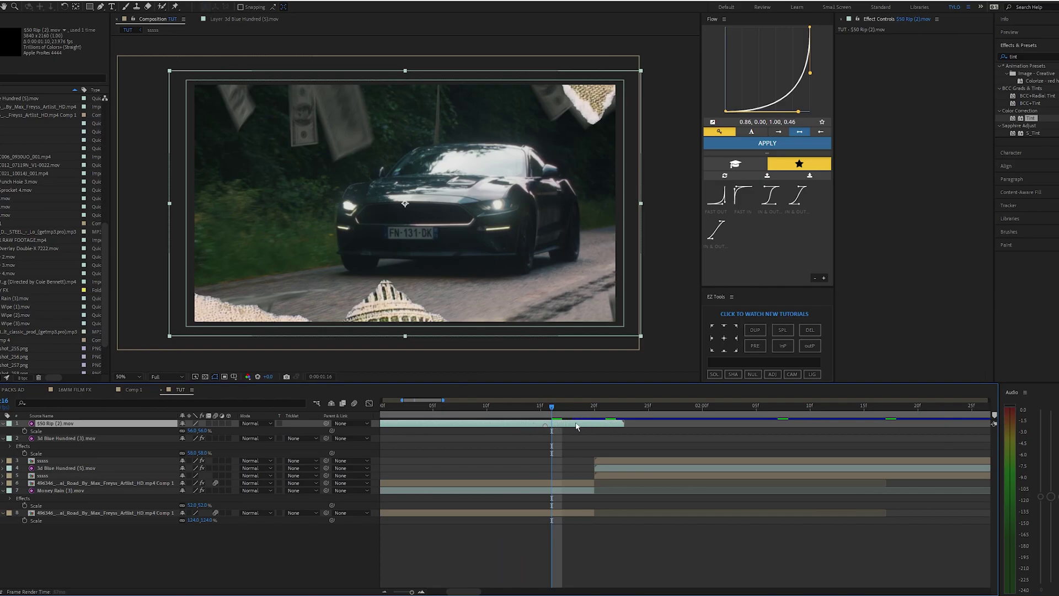
pyautogui.moveTo(576, 426); pyautogui.dragTo(610, 426)
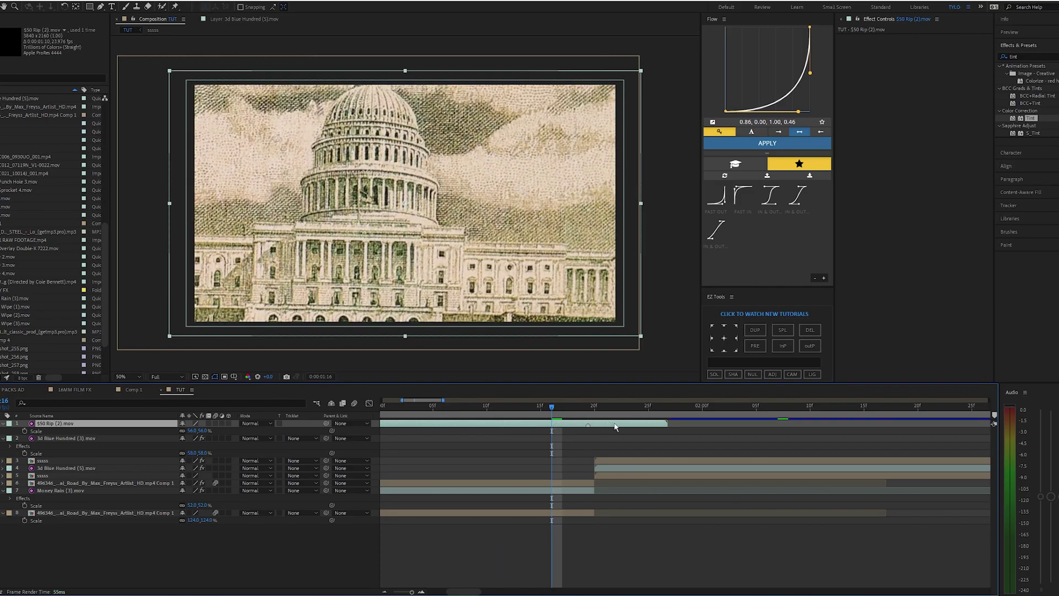
pyautogui.press(';')
pyautogui.click(444, 411)
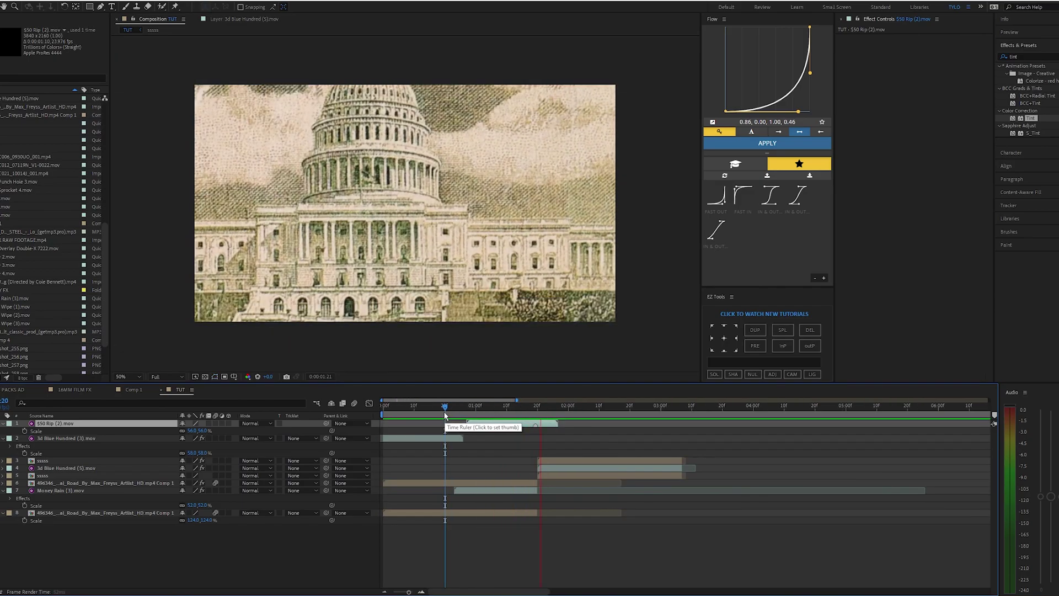
pyautogui.press('Home')
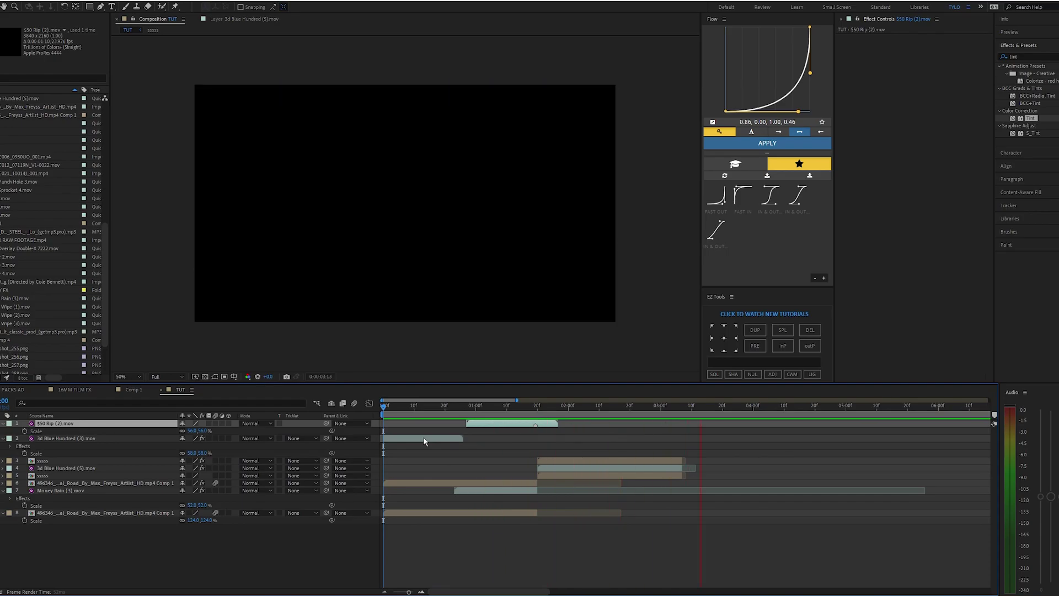
pyautogui.press('space')
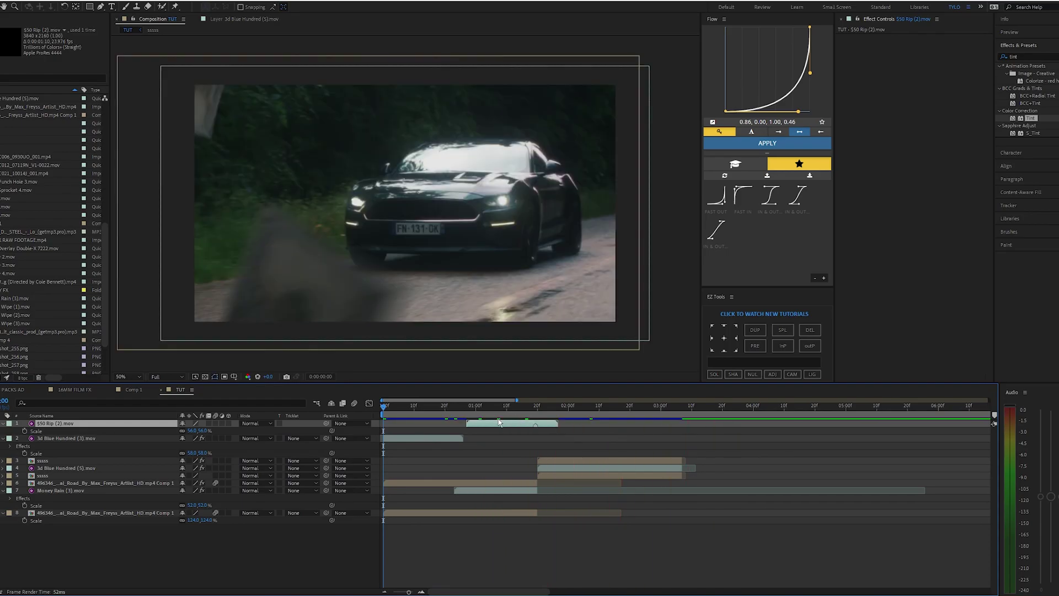